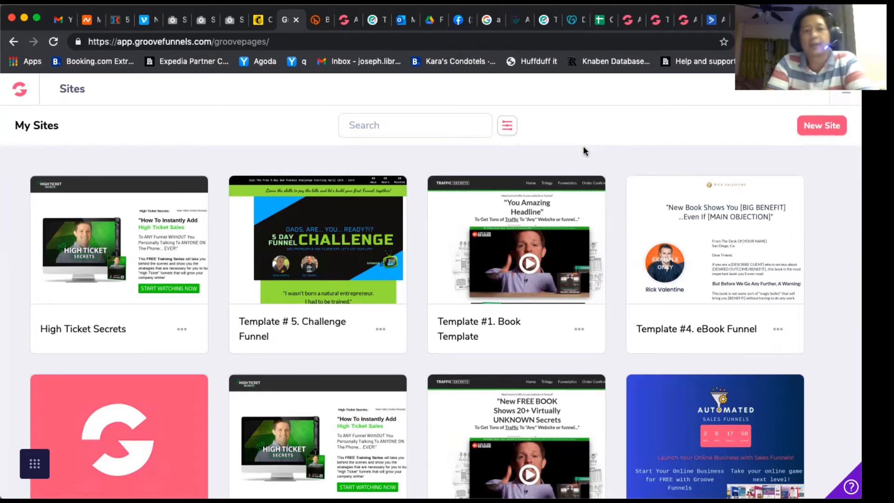
- Open the Automated Sales Funnels site in the editor and look over its page content
{"action": "mouse_move", "coordinate": [716, 438]}
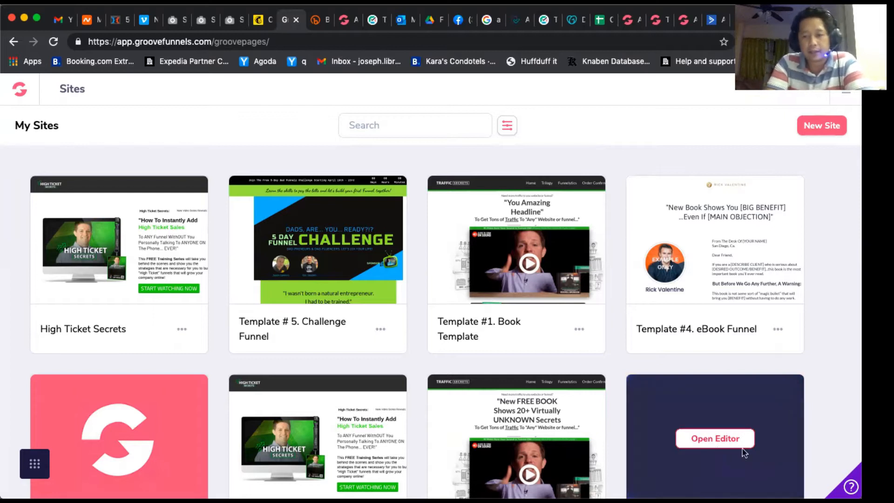
{"action": "left_click", "coordinate": [735, 444]}
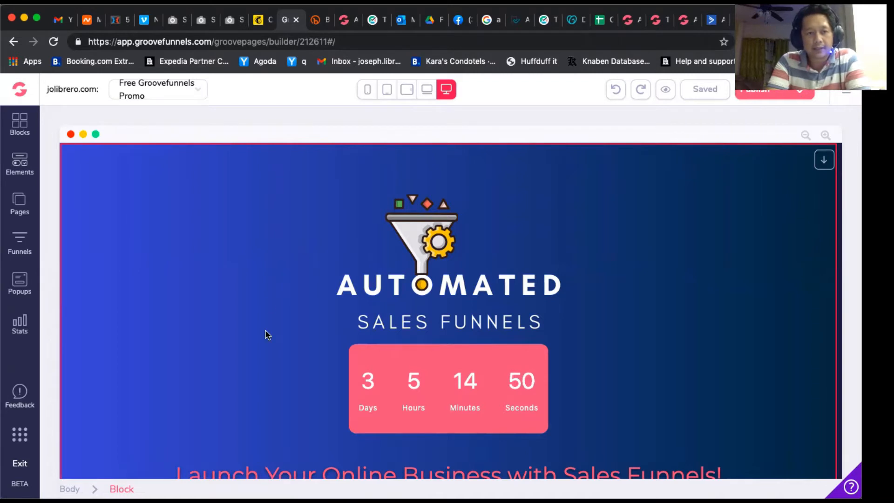
{"action": "scroll", "coordinate": [266, 332], "scroll_direction": "down", "scroll_amount": 10}
{"action": "scroll", "coordinate": [267, 335], "scroll_direction": "down", "scroll_amount": 5}
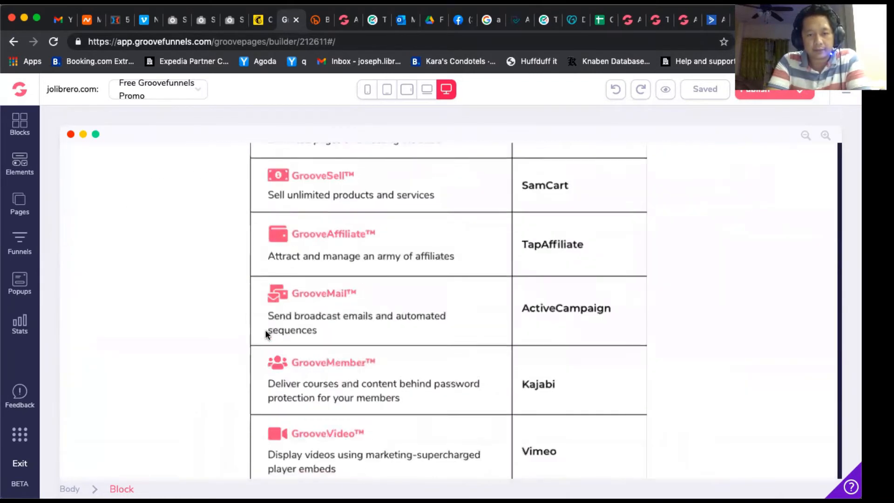
{"action": "scroll", "coordinate": [268, 334], "scroll_direction": "up", "scroll_amount": 15}
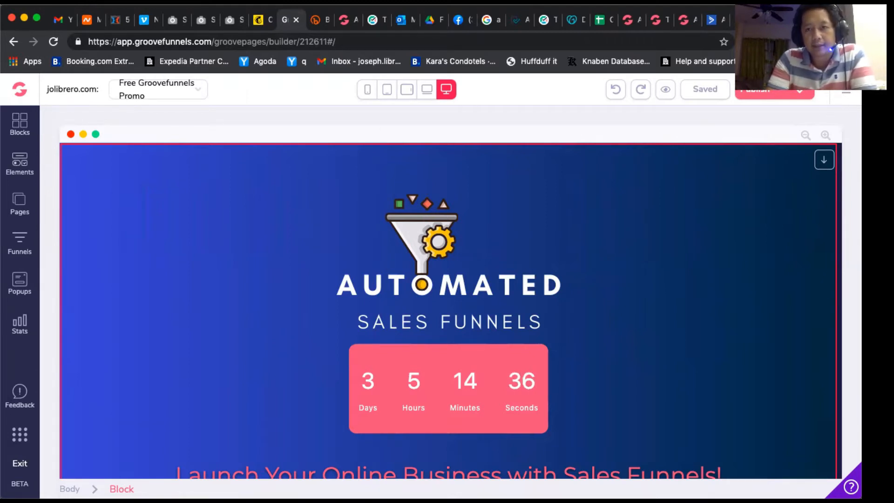
- Open the account's domain settings from the site's publish settings and review the list of current domains
{"action": "left_click", "coordinate": [808, 95]}
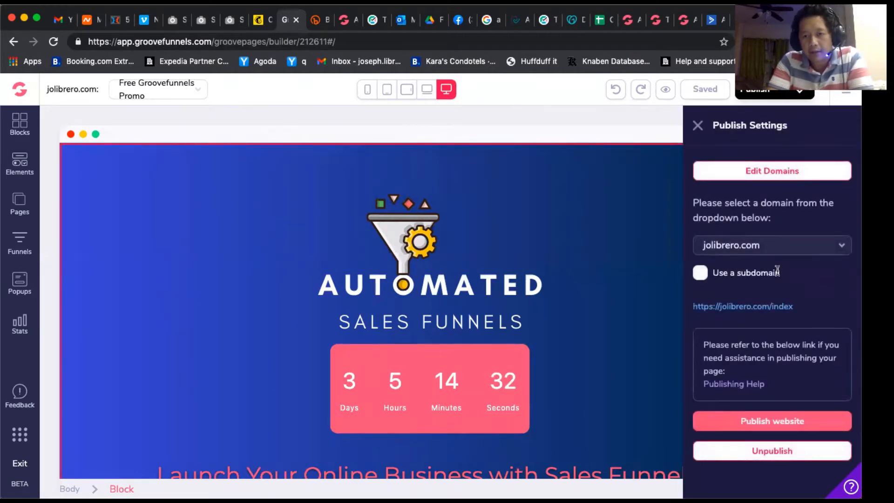
{"action": "left_click", "coordinate": [783, 172]}
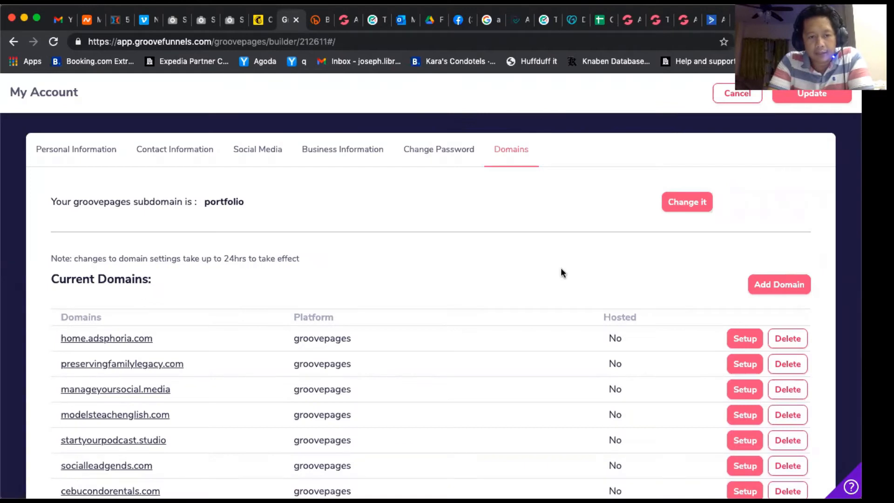
{"action": "scroll", "coordinate": [561, 269], "scroll_direction": "down", "scroll_amount": 5}
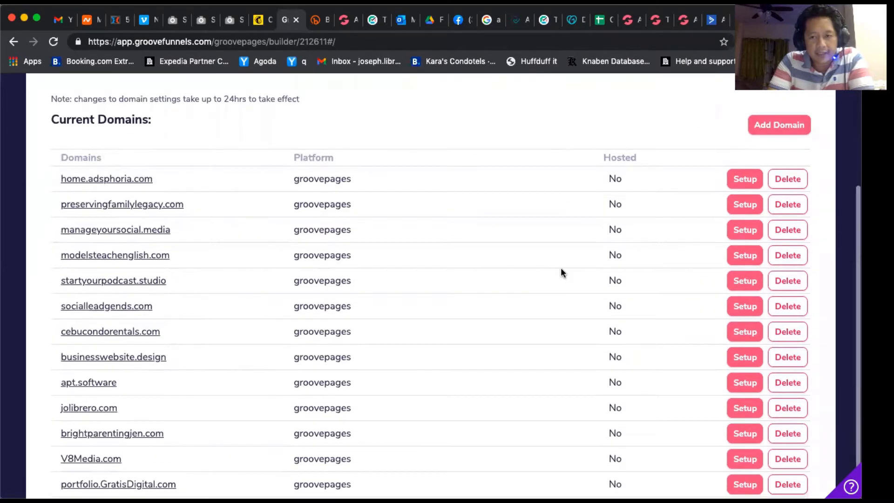
{"action": "scroll", "coordinate": [561, 273], "scroll_direction": "down", "scroll_amount": 1}
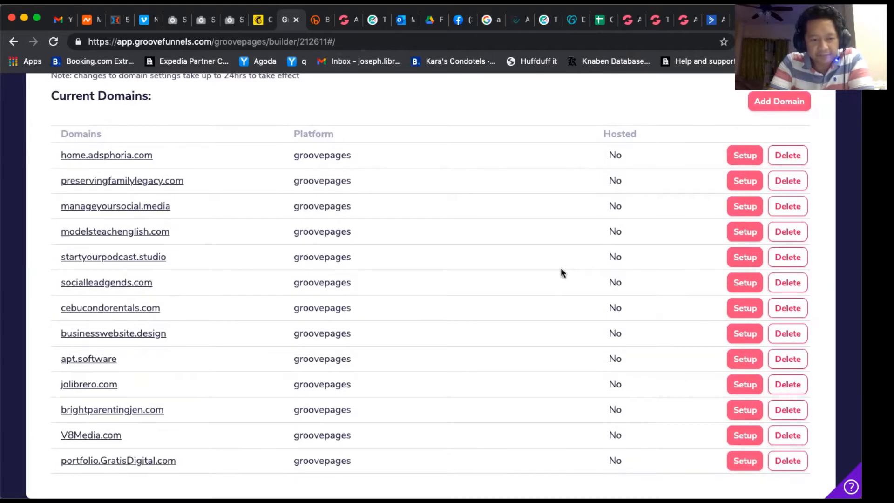
{"action": "scroll", "coordinate": [561, 272], "scroll_direction": "up", "scroll_amount": 3}
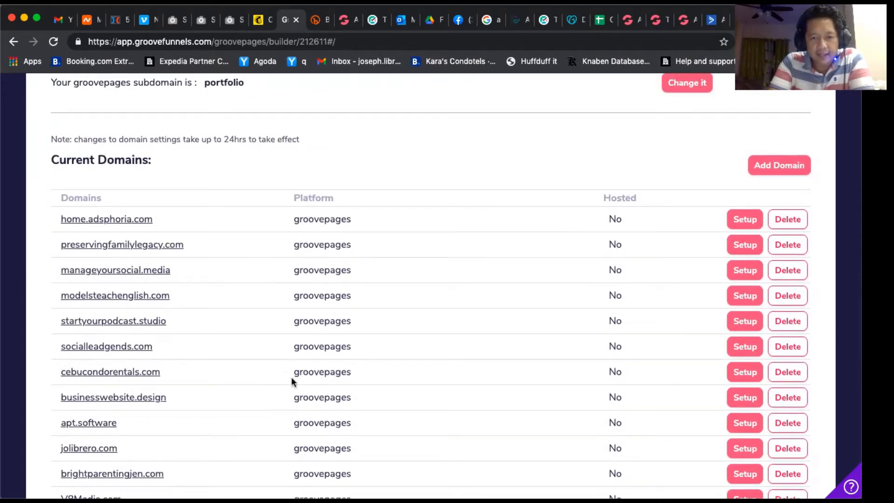
- Delete the domain socialleadgends.com from the current domains and check the updated list
{"action": "left_click", "coordinate": [789, 347]}
{"action": "left_click", "coordinate": [482, 310]}
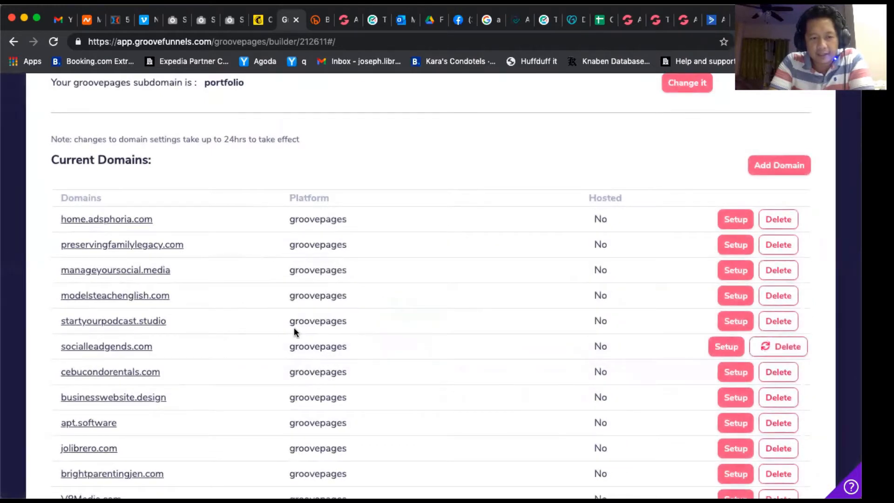
{"action": "scroll", "coordinate": [767, 306], "scroll_direction": "up", "scroll_amount": 3}
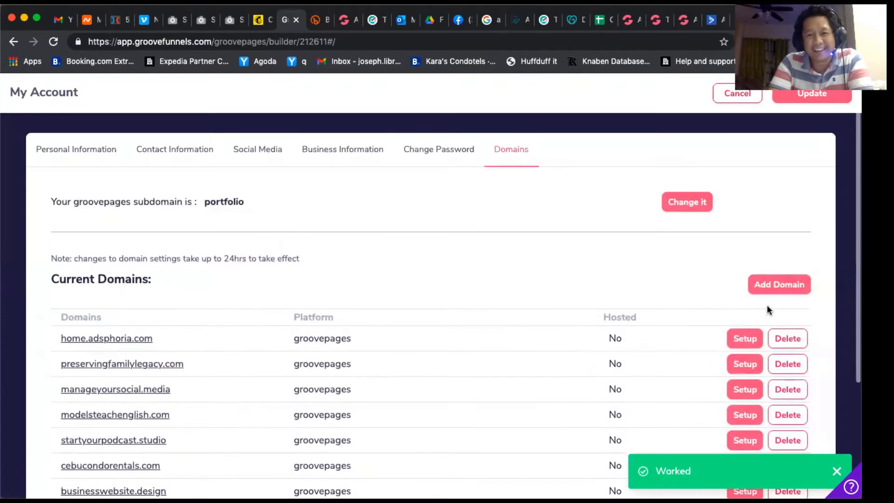
{"action": "scroll", "coordinate": [767, 305], "scroll_direction": "down", "scroll_amount": 3}
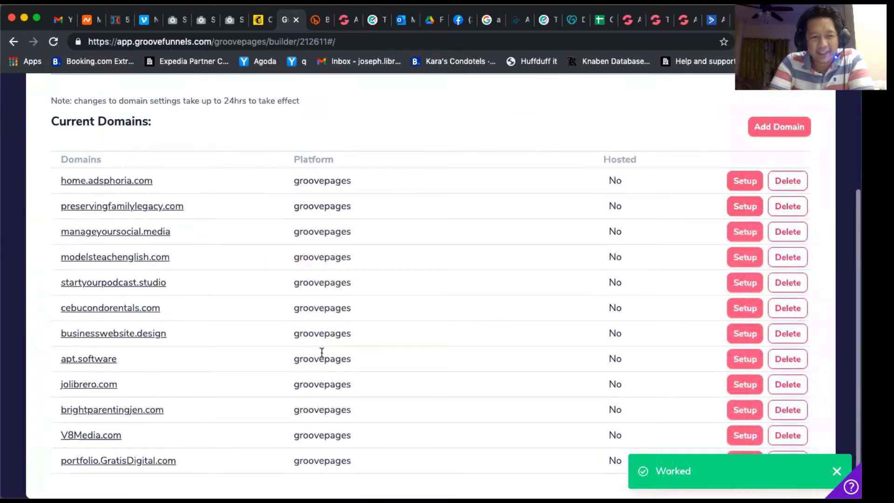
{"action": "scroll", "coordinate": [686, 270], "scroll_direction": "up", "scroll_amount": 3}
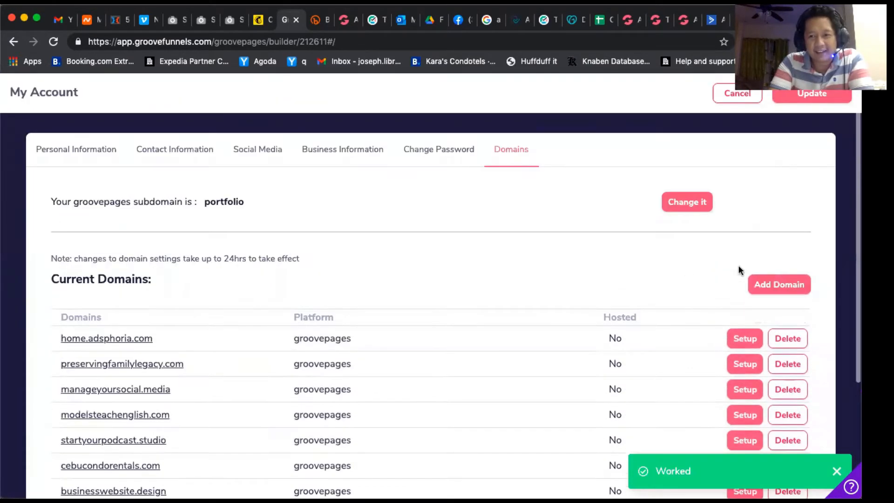
- Start a new domain entry and copy the domain name socialleadgends.com from the Namecheap dashboard
{"action": "left_click", "coordinate": [773, 291]}
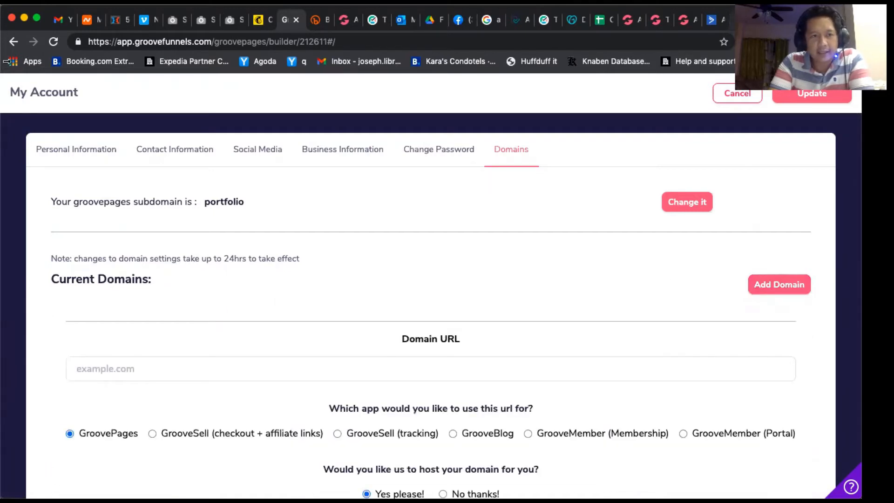
{"action": "left_click", "coordinate": [90, 22]}
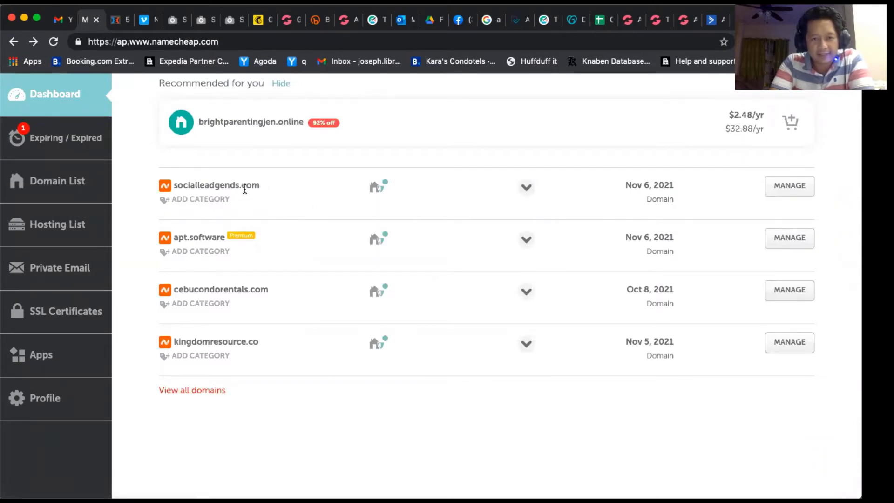
{"action": "left_click_drag", "start_coordinate": [261, 183], "coordinate": [173, 181]}
{"action": "key", "text": "super+c"}
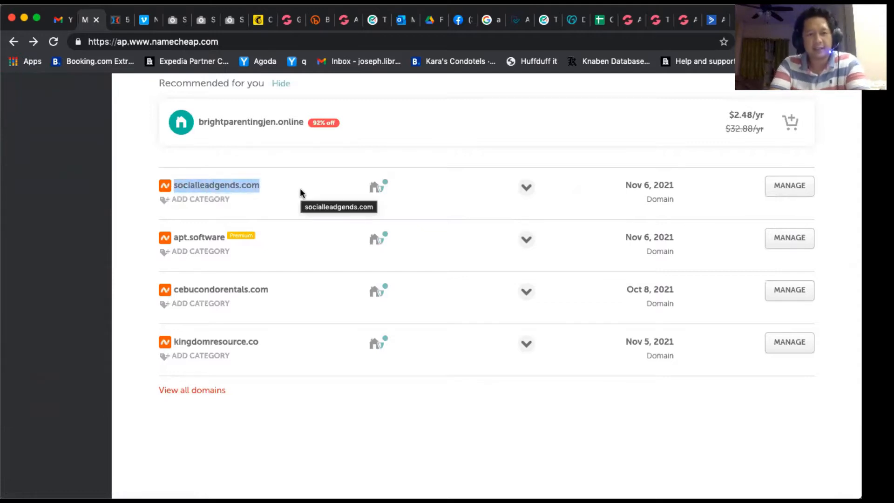
{"action": "scroll", "coordinate": [300, 190], "scroll_direction": "up", "scroll_amount": 6}
{"action": "scroll", "coordinate": [234, 267], "scroll_direction": "up", "scroll_amount": 3}
{"action": "scroll", "coordinate": [461, 302], "scroll_direction": "down", "scroll_amount": 3}
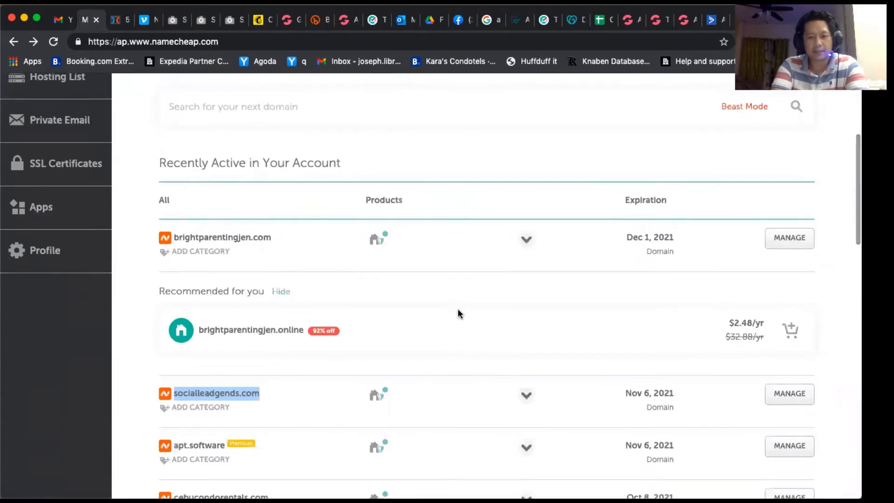
{"action": "scroll", "coordinate": [458, 313], "scroll_direction": "down", "scroll_amount": 3}
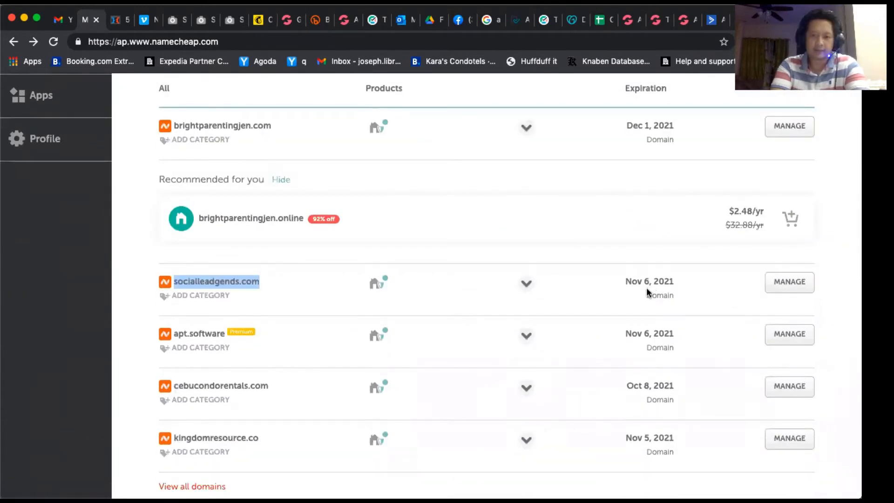
- Close the browser tabs that show the whyacemannan.groovepages.com pages
{"action": "left_click", "coordinate": [679, 23]}
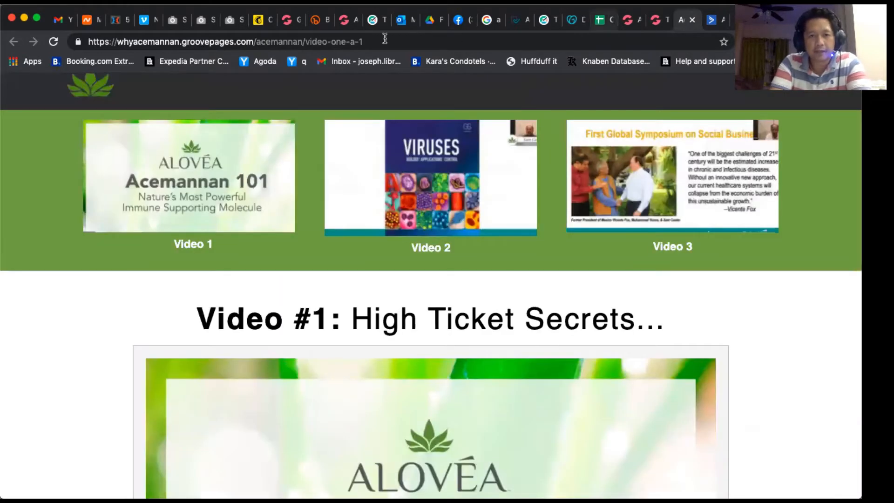
{"action": "left_click", "coordinate": [349, 27]}
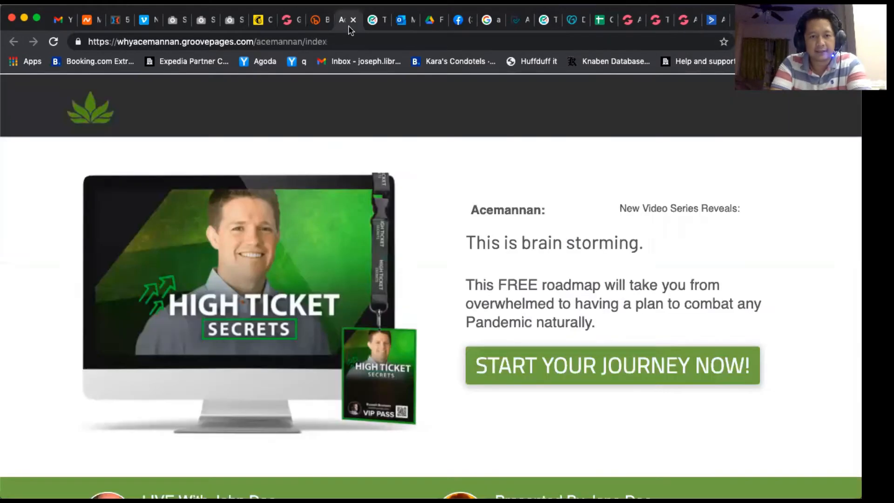
{"action": "left_click", "coordinate": [353, 20]}
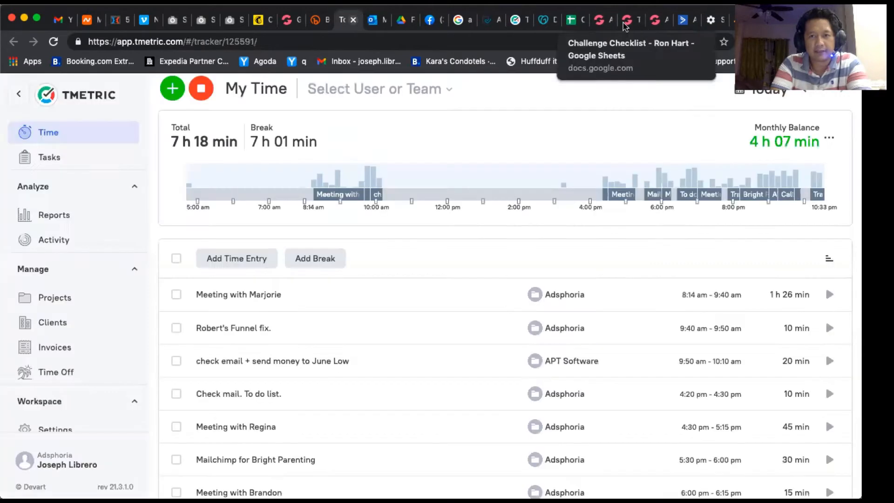
{"action": "left_click", "coordinate": [600, 23]}
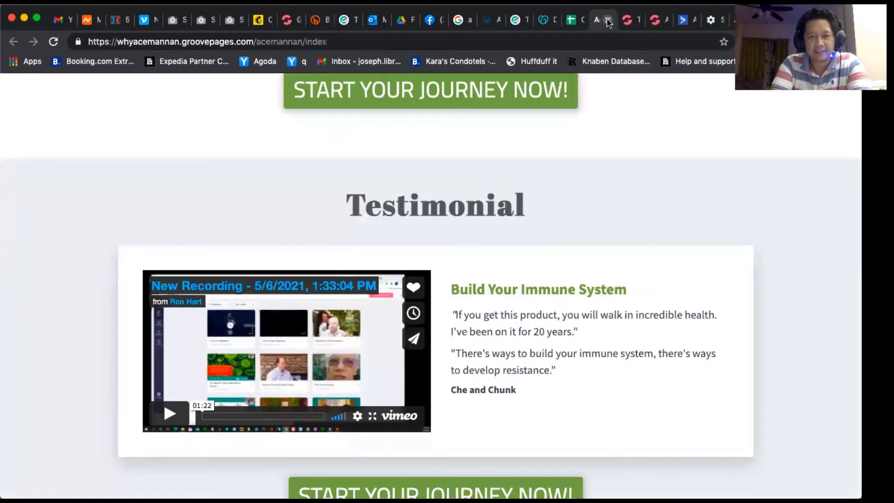
{"action": "left_click", "coordinate": [608, 21]}
{"action": "left_click", "coordinate": [607, 21]}
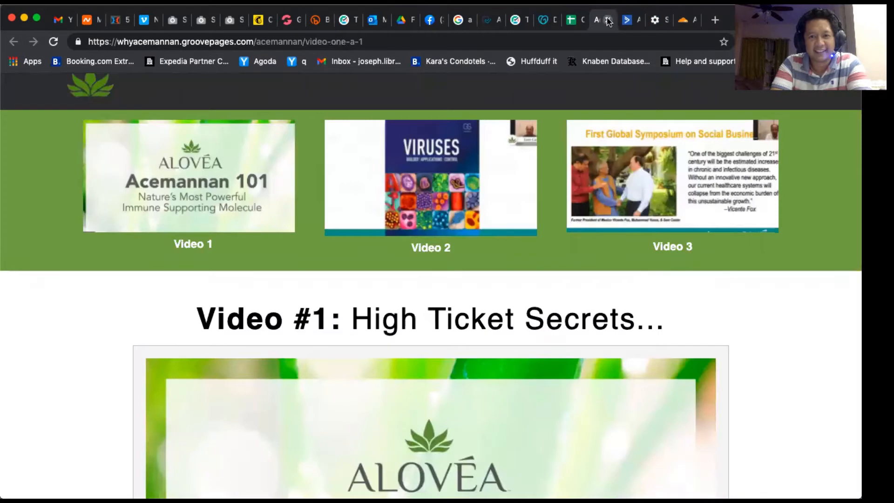
{"action": "left_click", "coordinate": [608, 21]}
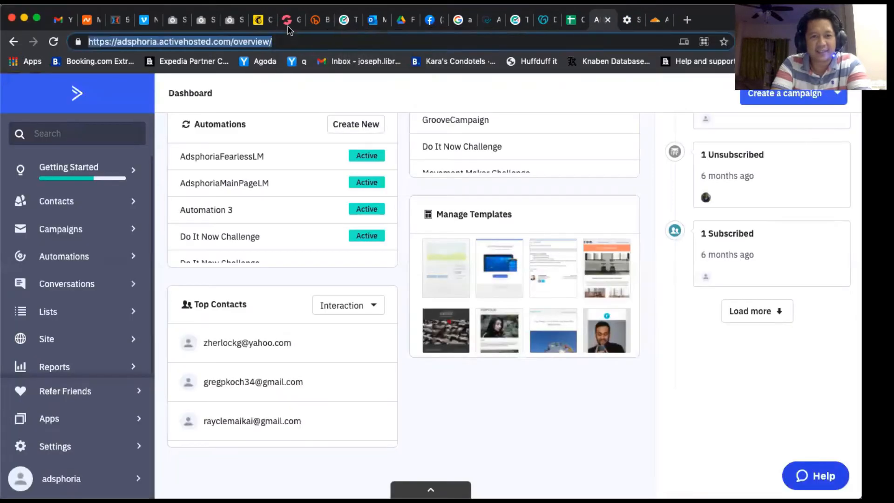
- Switch back to GrooveFunnels, reopen the domain settings and enter socialleadgends.com as the URL of a new domain
{"action": "left_click", "coordinate": [288, 28]}
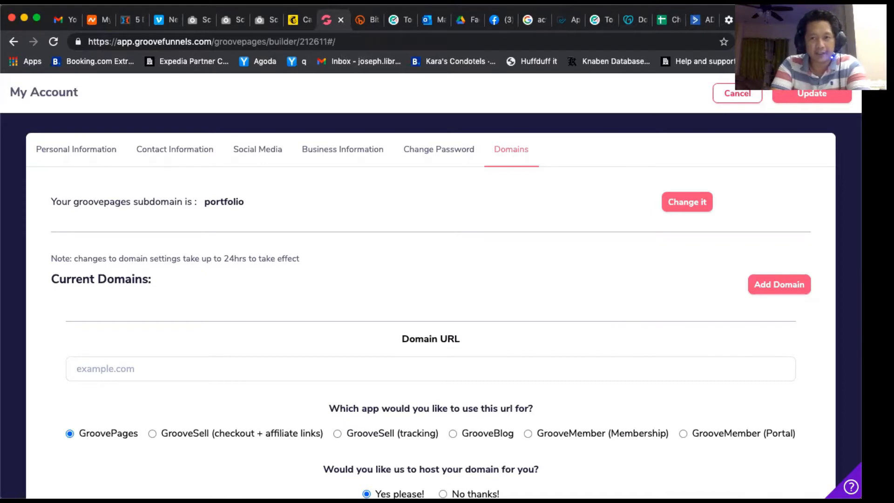
{"action": "left_click", "coordinate": [716, 98]}
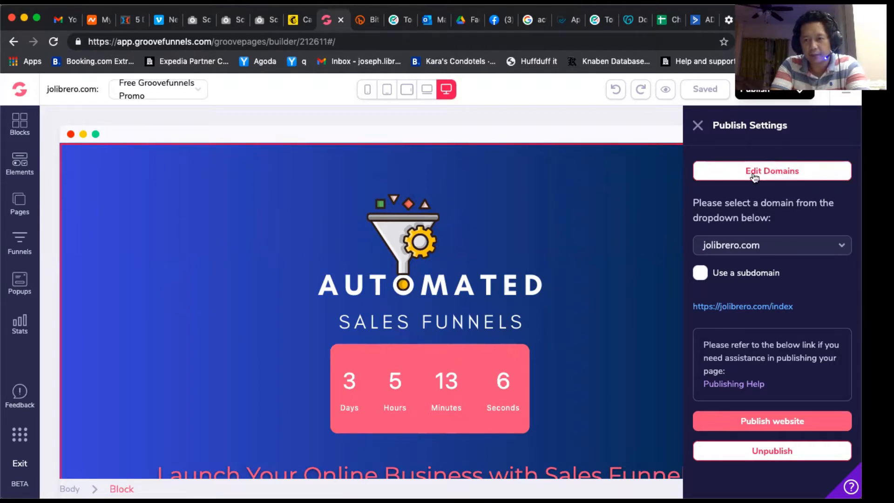
{"action": "left_click", "coordinate": [786, 165]}
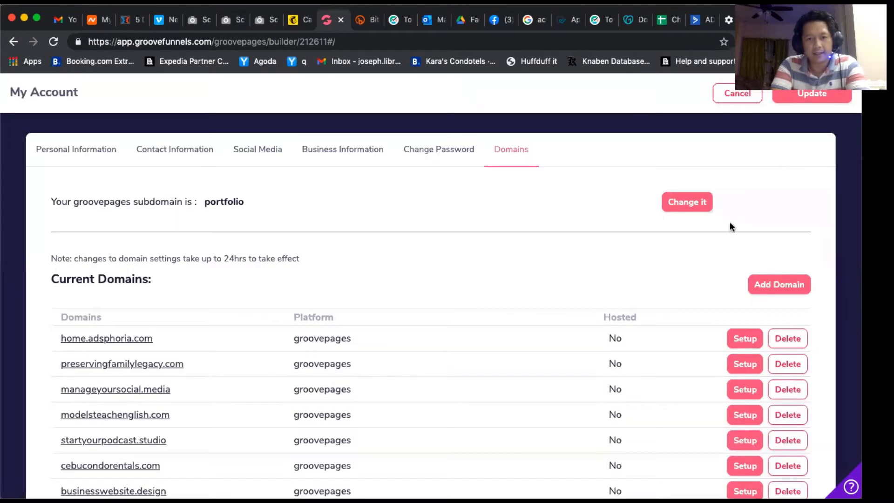
{"action": "left_click", "coordinate": [797, 292]}
{"action": "left_click", "coordinate": [456, 365]}
{"action": "key", "text": "super+v"}
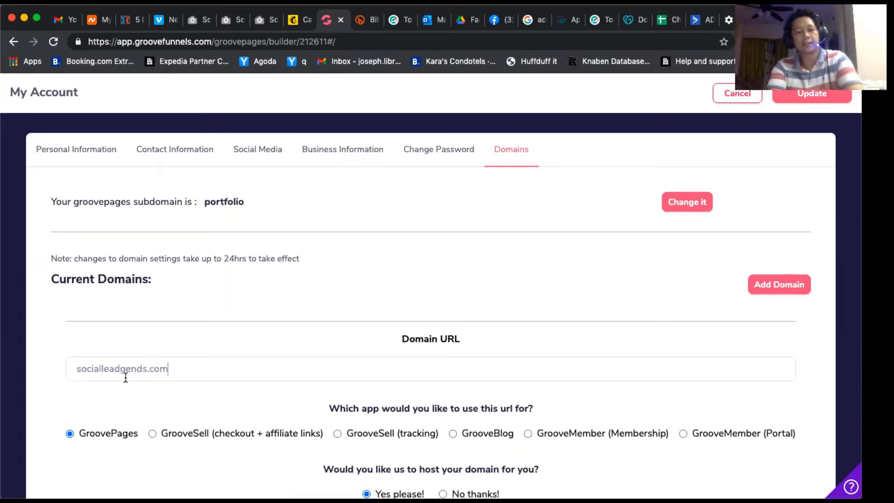
- Save the new domain for use with GroovePages, with "Yes please!" chosen for hosting
{"action": "scroll", "coordinate": [140, 394], "scroll_direction": "down", "scroll_amount": 3}
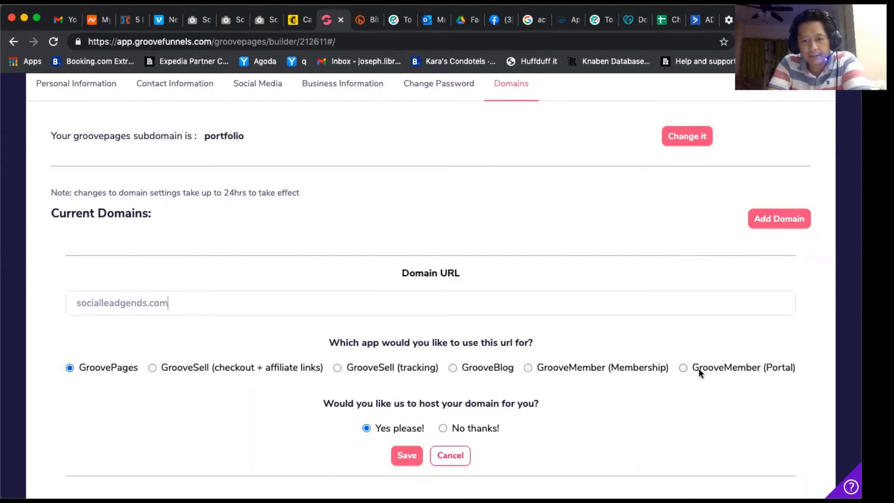
{"action": "scroll", "coordinate": [699, 369], "scroll_direction": "down", "scroll_amount": 2}
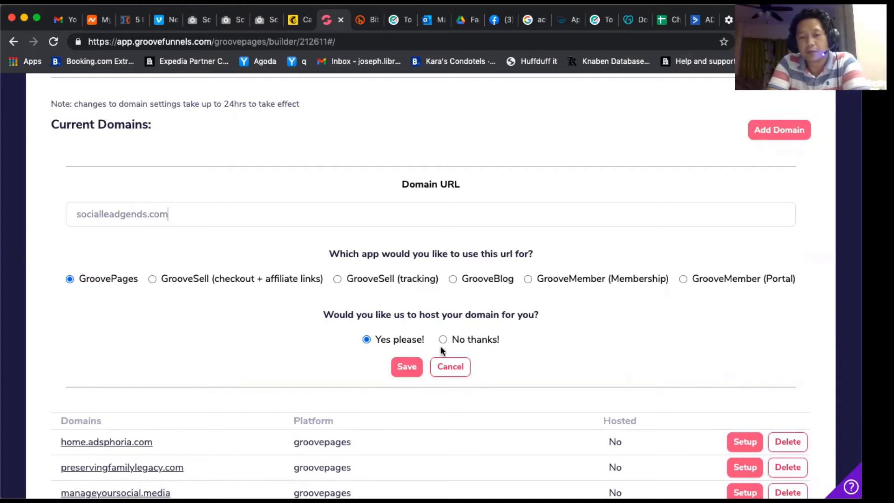
{"action": "left_click", "coordinate": [405, 368]}
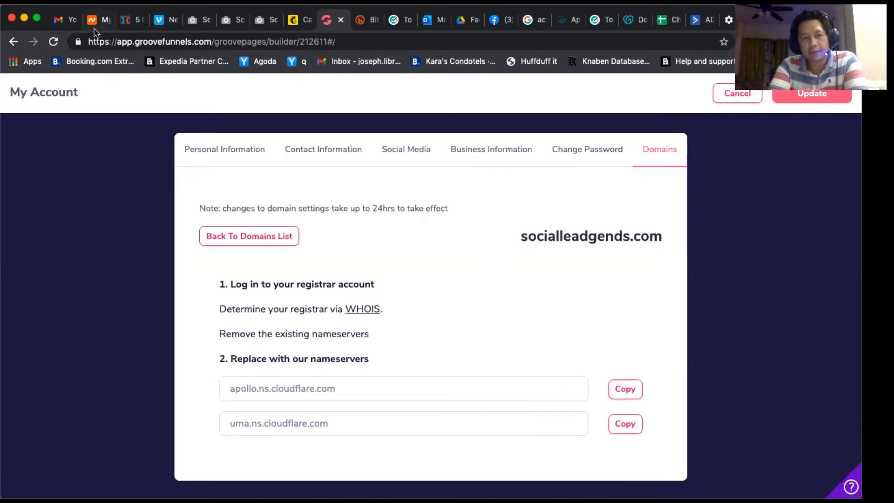
- Copy the nameserver apollo.ns.cloudflare.com, switch to Namecheap and open the nameserver settings of socialleadgends.com
{"action": "left_click", "coordinate": [636, 394]}
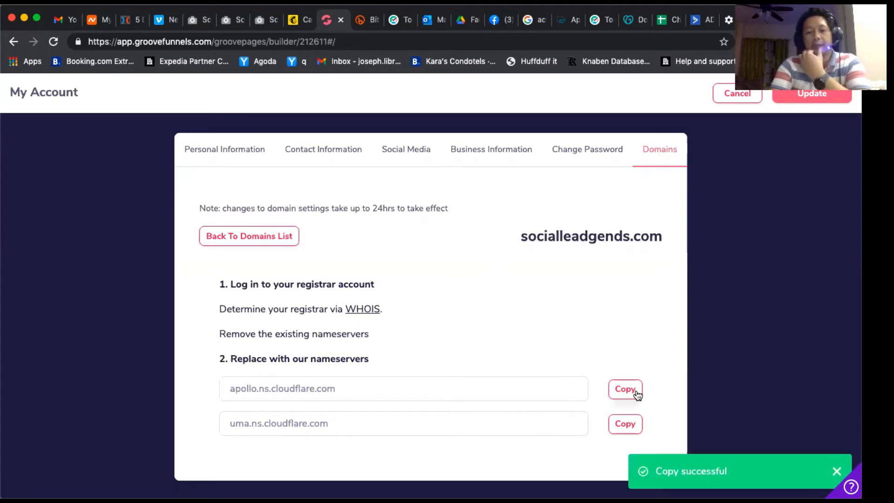
{"action": "left_click", "coordinate": [91, 25]}
{"action": "left_click", "coordinate": [791, 284]}
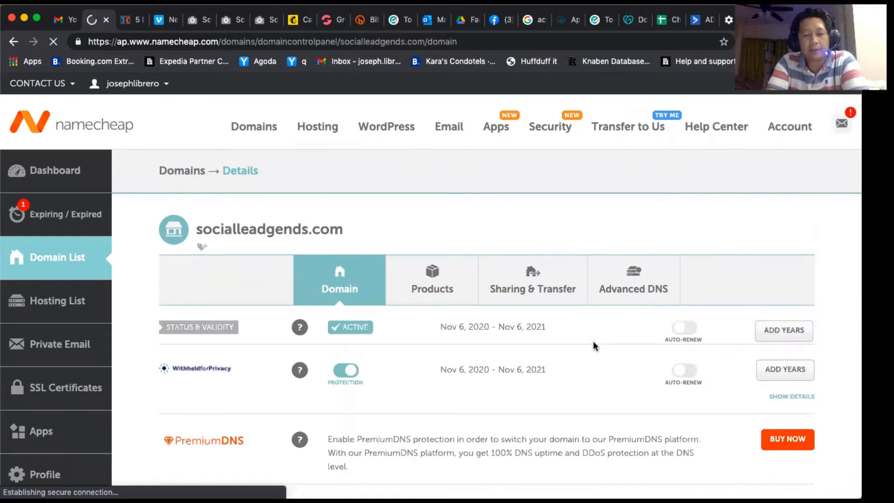
{"action": "scroll", "coordinate": [593, 344], "scroll_direction": "down", "scroll_amount": 3}
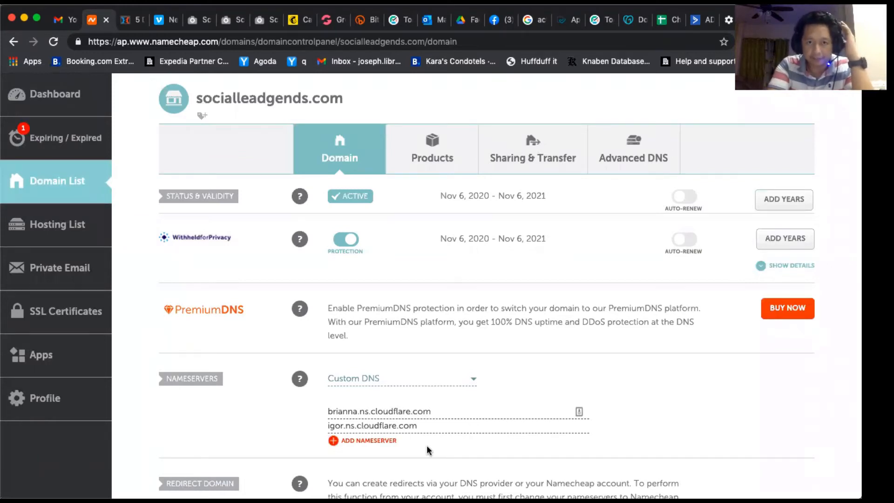
{"action": "left_click", "coordinate": [450, 379]}
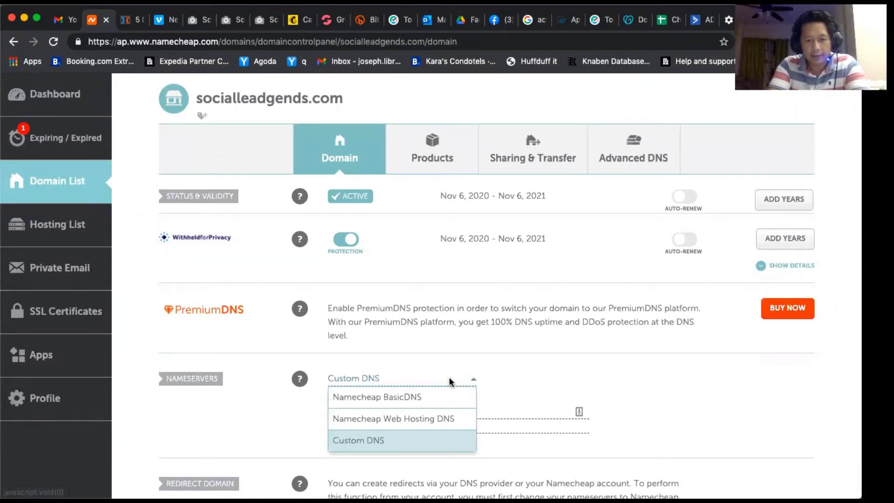
{"action": "left_click", "coordinate": [408, 404]}
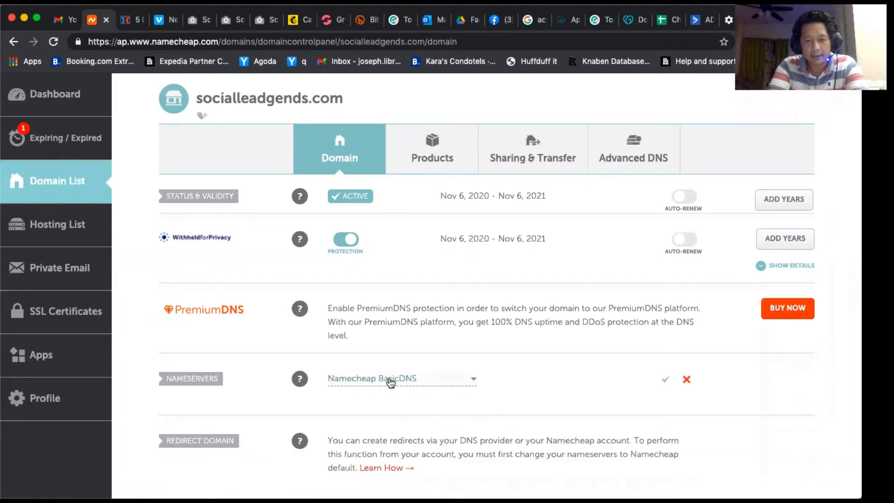
{"action": "left_click", "coordinate": [429, 381]}
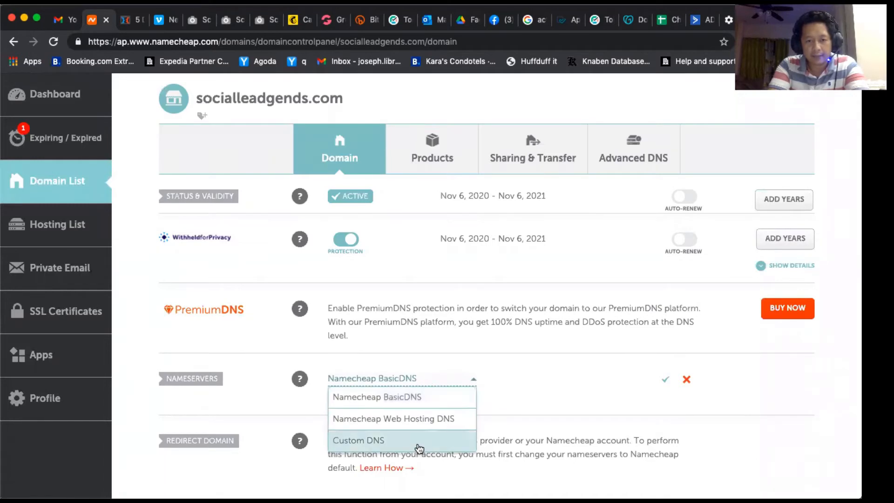
{"action": "left_click", "coordinate": [418, 446]}
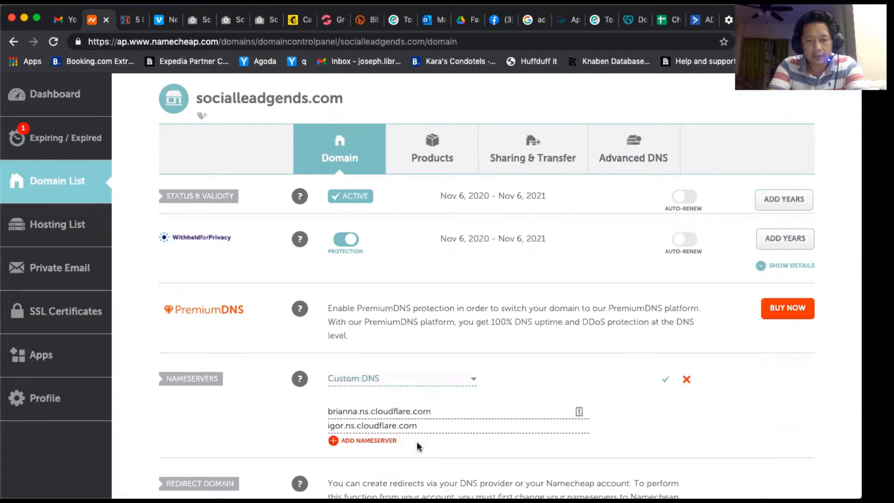
- Replace the first custom nameserver of socialleadgends.com with apollo.ns.cloudflare.com
{"action": "key", "text": "super+a"}
{"action": "key", "text": "BackSpace"}
{"action": "key", "text": "super+v"}
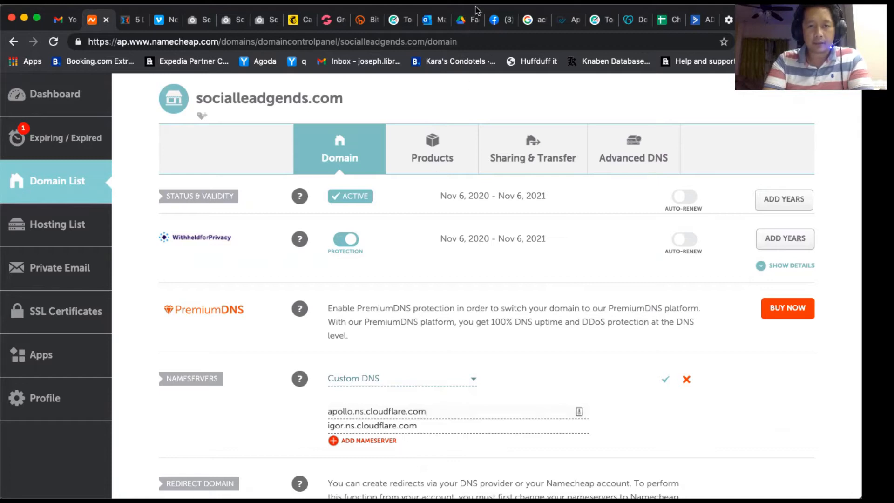
- Copy uma.ns.cloudflare.com from GrooveFunnels, replace the second Namecheap nameserver with it and save the nameserver change
{"action": "left_click", "coordinate": [329, 23]}
{"action": "left_click", "coordinate": [625, 424]}
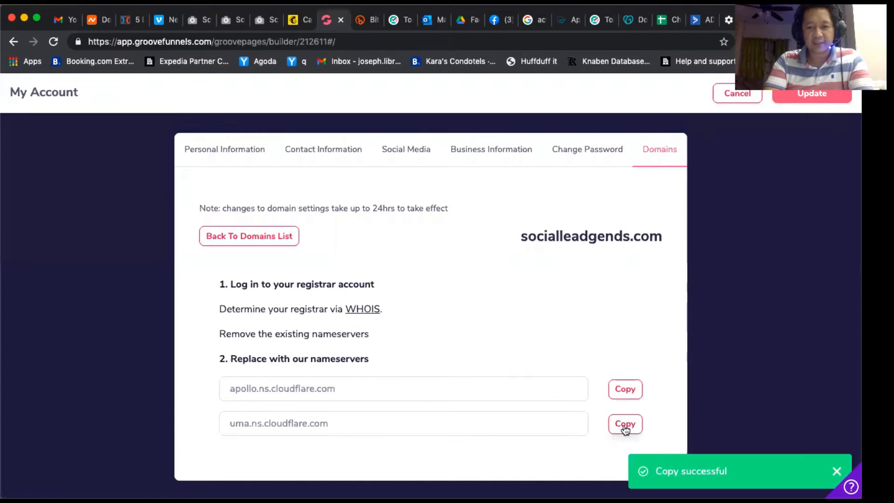
{"action": "left_click", "coordinate": [92, 20]}
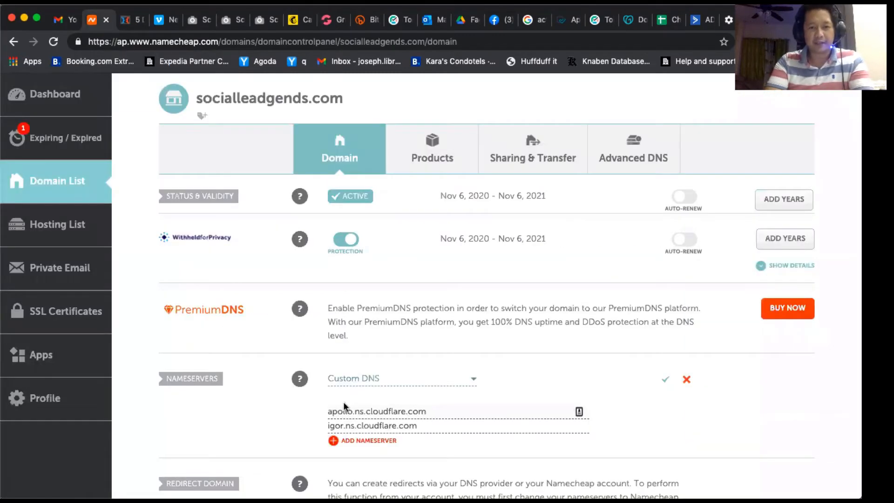
{"action": "left_click_drag", "start_coordinate": [441, 426], "coordinate": [256, 399]}
{"action": "key", "text": "super+v"}
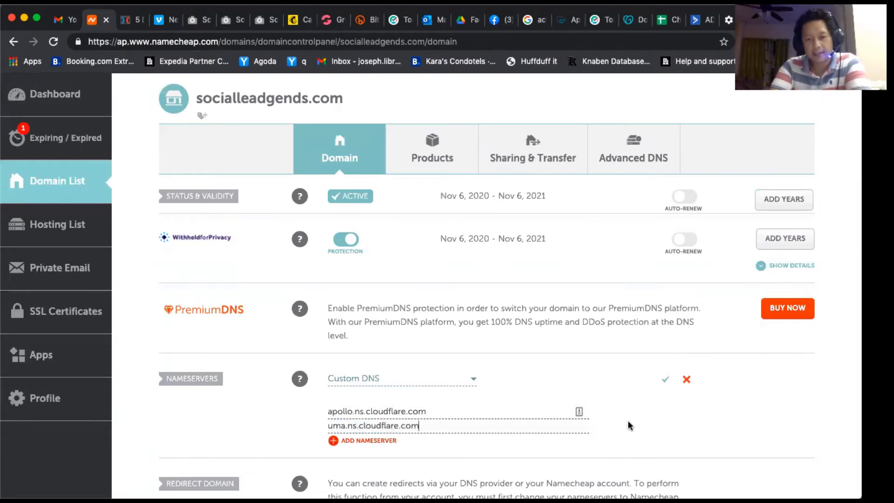
{"action": "left_click", "coordinate": [665, 379]}
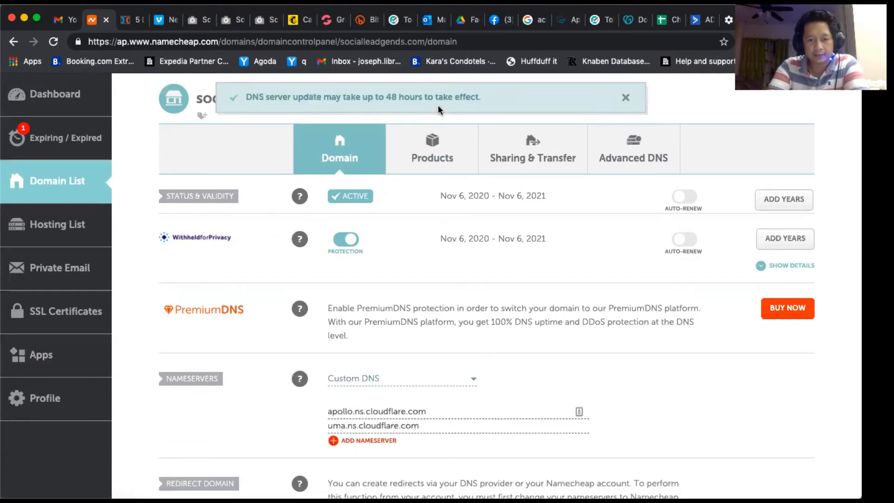
- Switch to GrooveFunnels, return to the domains list and check the hosting status of socialleadgends.com
{"action": "left_click", "coordinate": [330, 24]}
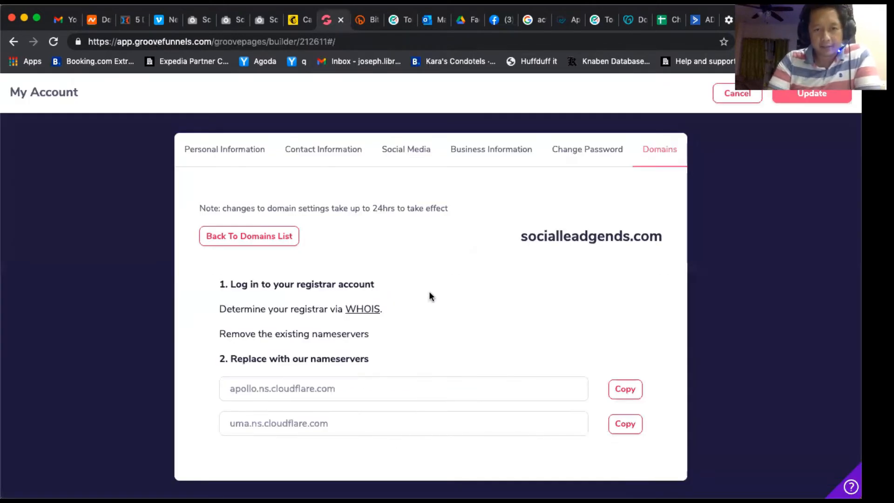
{"action": "left_click", "coordinate": [264, 241]}
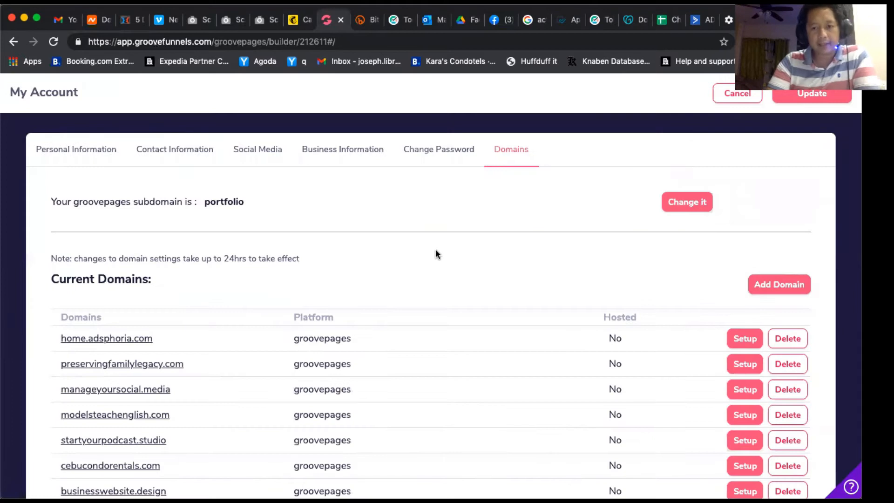
{"action": "scroll", "coordinate": [435, 252], "scroll_direction": "down", "scroll_amount": 5}
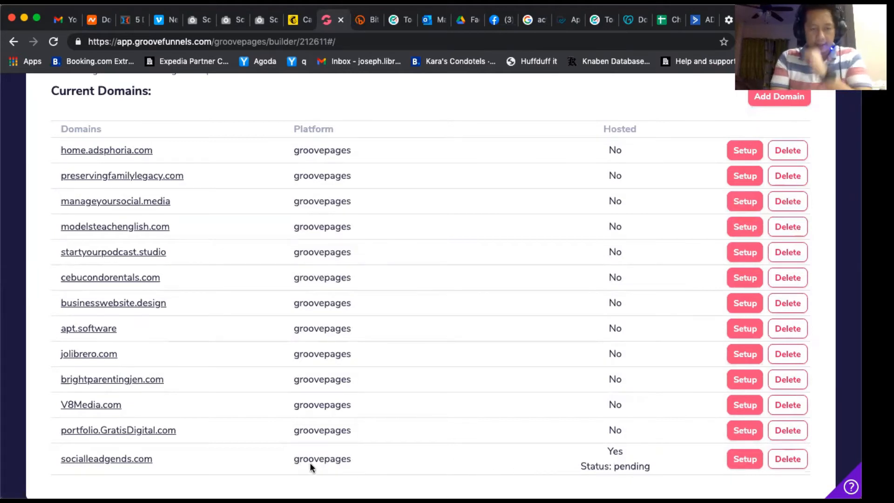
{"action": "double_click", "coordinate": [614, 451]}
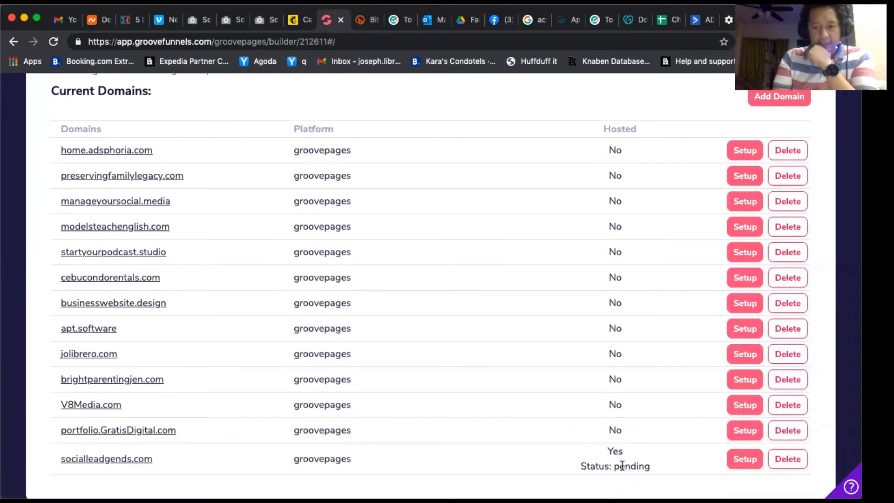
{"action": "double_click", "coordinate": [622, 466]}
{"action": "scroll", "coordinate": [497, 252], "scroll_direction": "up", "scroll_amount": 4}
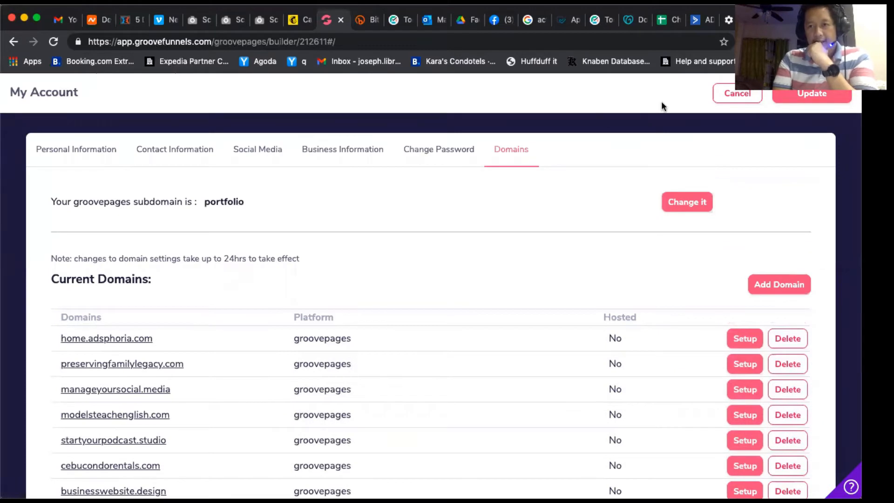
- Update the account details and reopen the domains list at the socialleadgends.com entry
{"action": "left_click", "coordinate": [818, 97]}
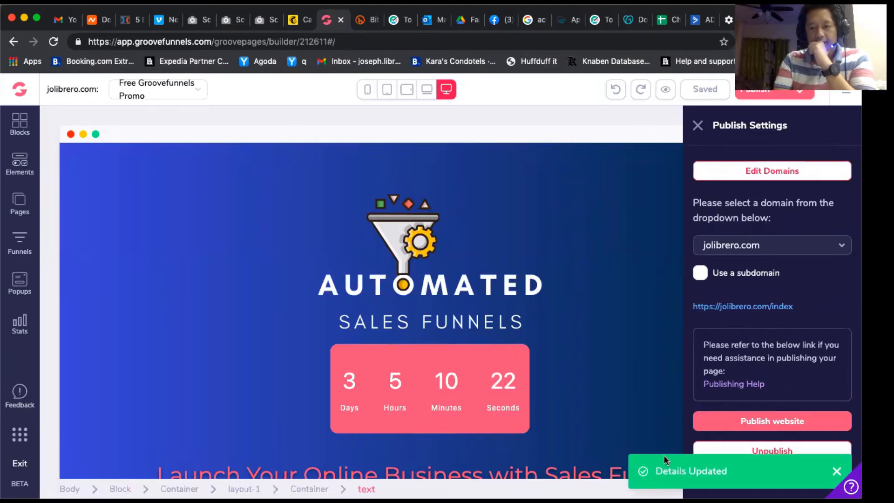
{"action": "left_click", "coordinate": [796, 172]}
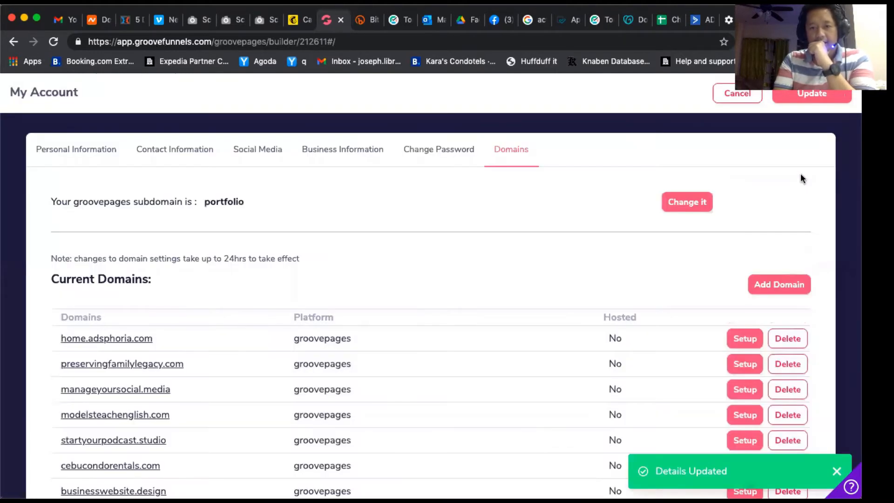
{"action": "scroll", "coordinate": [716, 268], "scroll_direction": "down", "scroll_amount": 5}
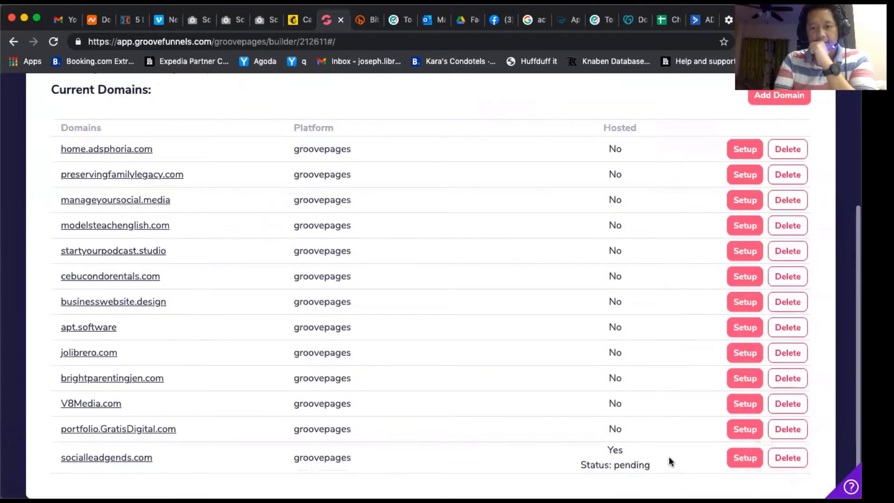
- Reload the page builder, look through the publishing domain choices and recheck the status of socialleadgends.com in the domains list
{"action": "left_click", "coordinate": [52, 45]}
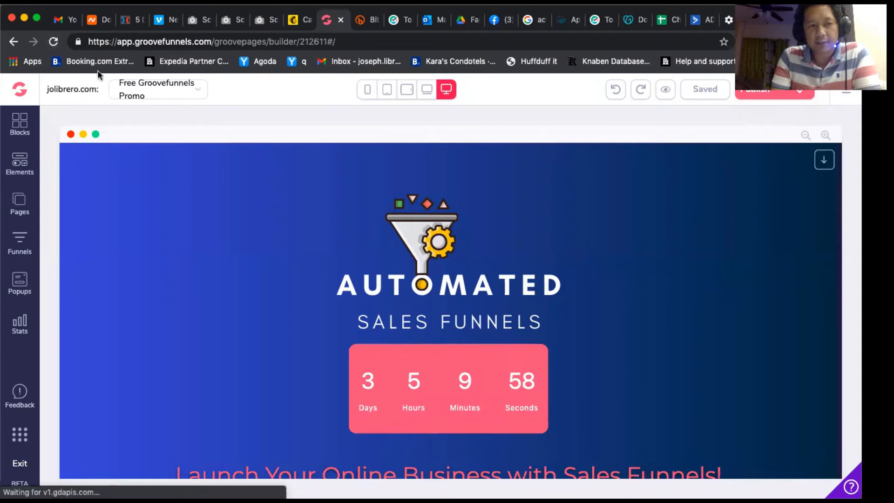
{"action": "left_click", "coordinate": [804, 91]}
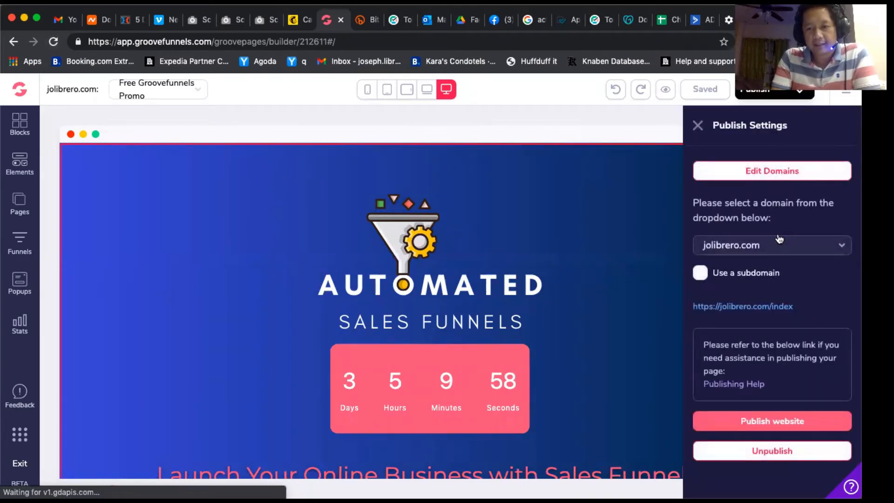
{"action": "left_click", "coordinate": [774, 254]}
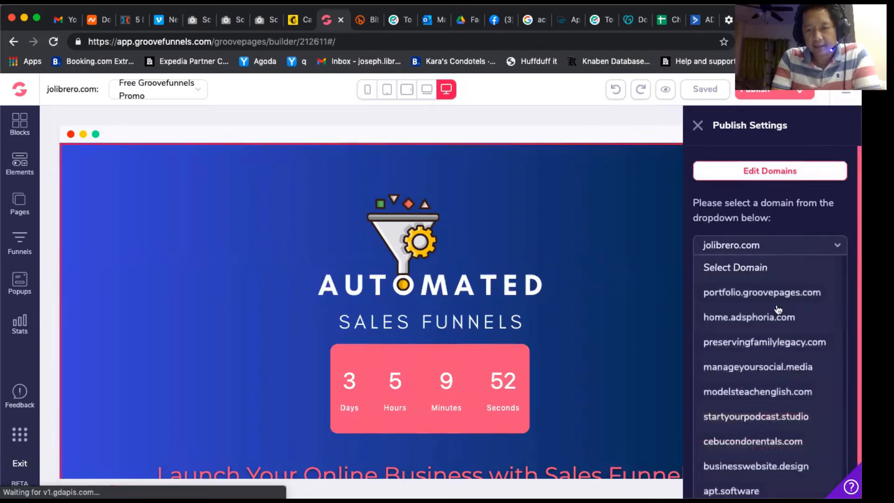
{"action": "left_click", "coordinate": [784, 215]}
{"action": "left_click", "coordinate": [775, 172]}
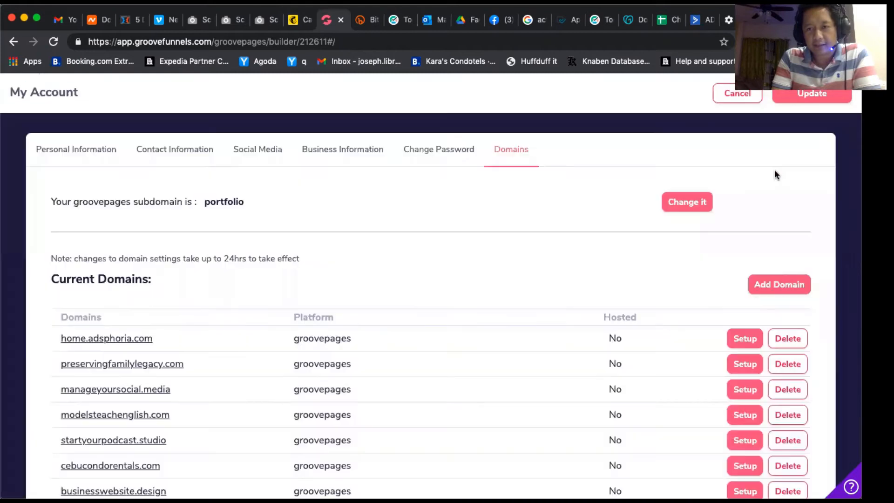
{"action": "scroll", "coordinate": [539, 331], "scroll_direction": "down", "scroll_amount": 5}
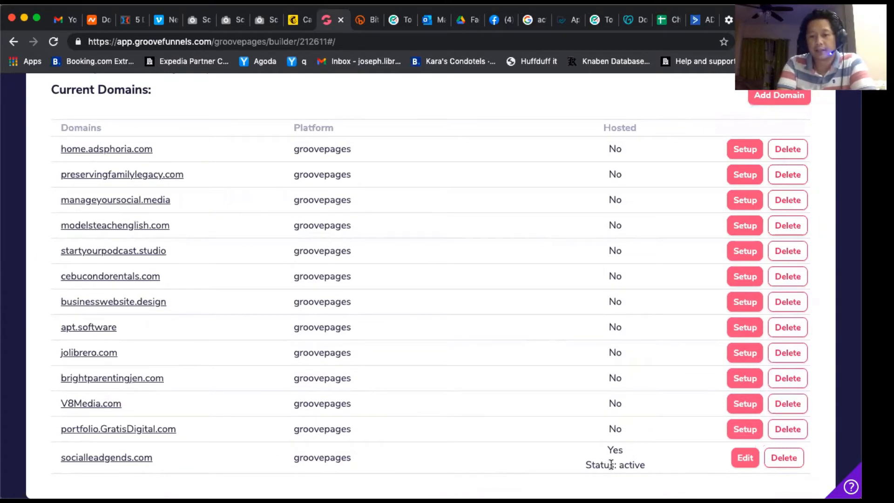
- Open the DNS records of socialleadgends.com, review the A and CNAME entries and delete the A record
{"action": "left_click", "coordinate": [744, 459]}
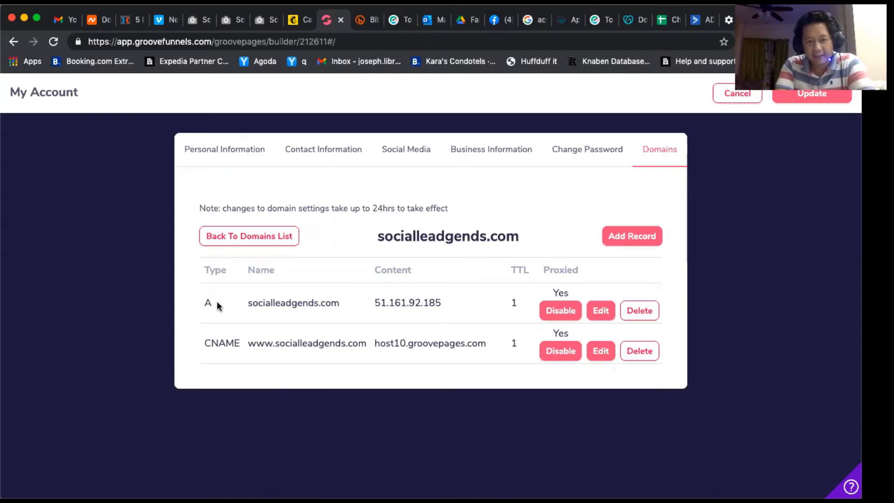
{"action": "left_click_drag", "start_coordinate": [207, 304], "coordinate": [438, 304]}
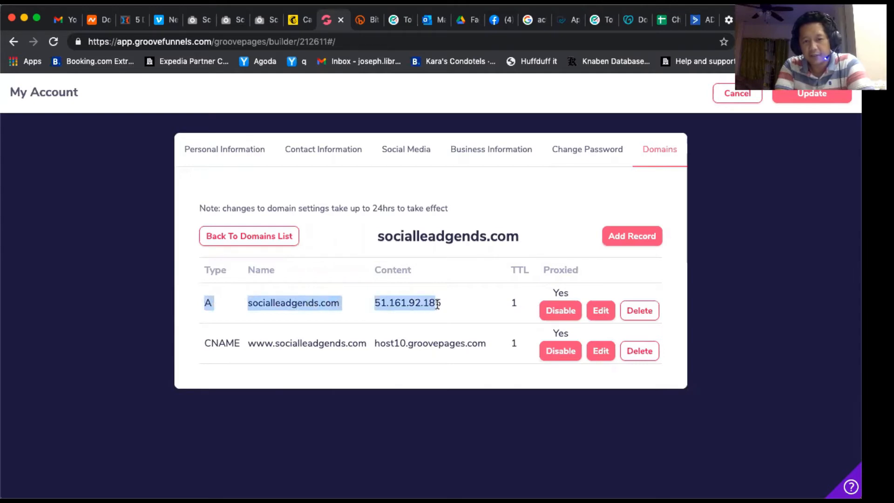
{"action": "double_click", "coordinate": [218, 345]}
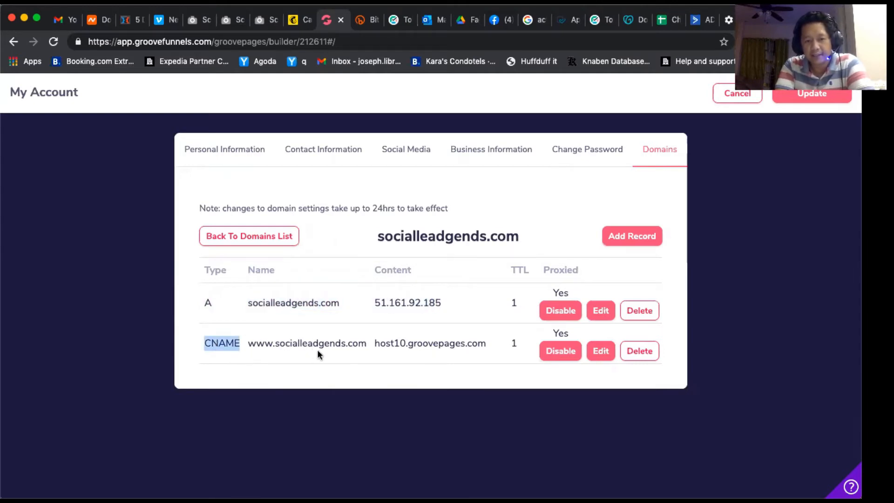
{"action": "left_click", "coordinate": [435, 349]}
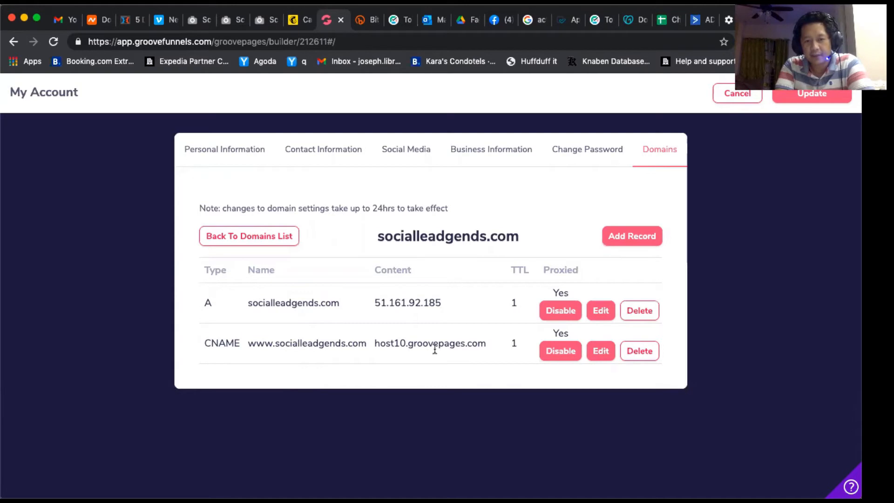
{"action": "left_click", "coordinate": [654, 314]}
{"action": "left_click", "coordinate": [464, 315]}
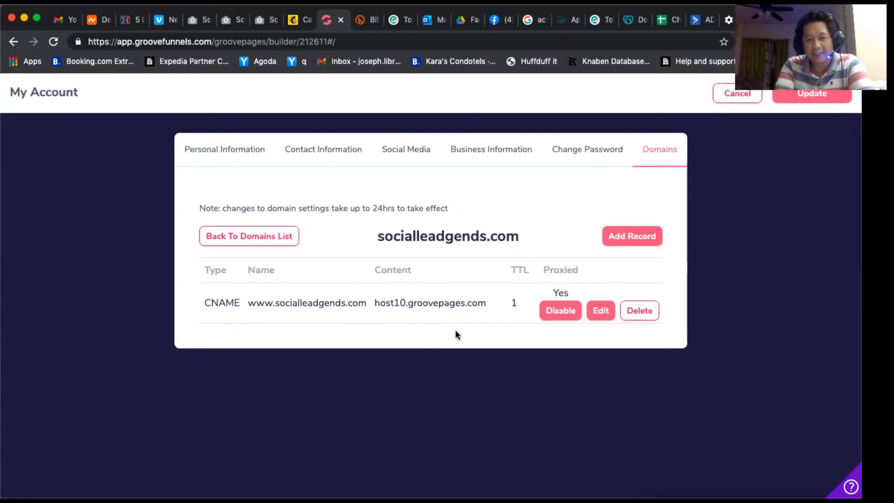
- Reload the page builder and reopen the DNS records of socialleadgends.com to examine the CNAME record
{"action": "left_click", "coordinate": [283, 238]}
{"action": "left_click", "coordinate": [53, 41]}
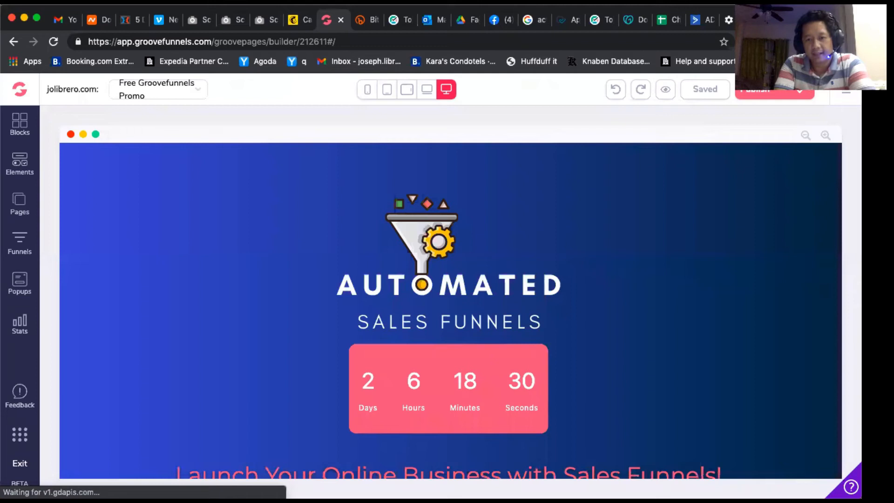
{"action": "left_click", "coordinate": [806, 95]}
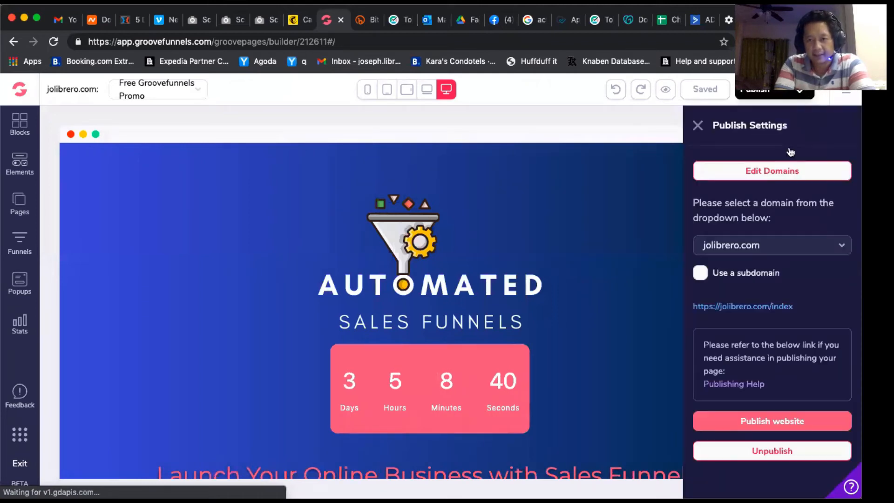
{"action": "left_click", "coordinate": [776, 173]}
{"action": "scroll", "coordinate": [775, 169], "scroll_direction": "down", "scroll_amount": 4}
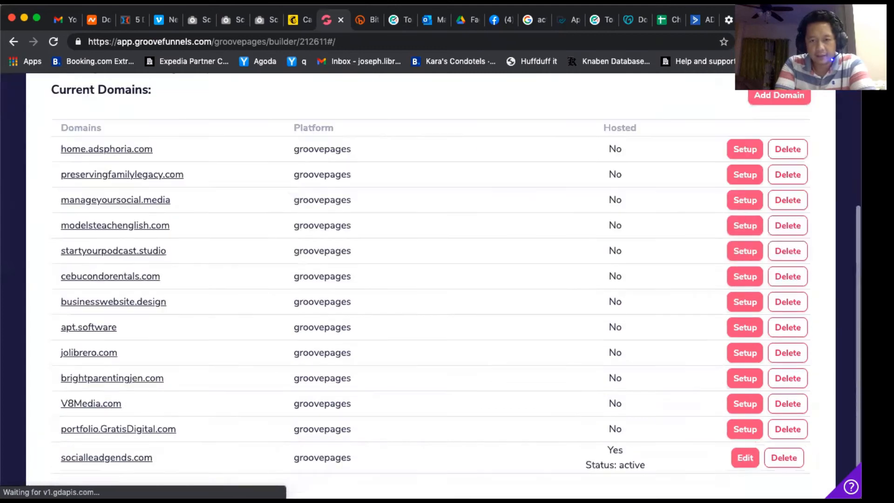
{"action": "left_click", "coordinate": [745, 467]}
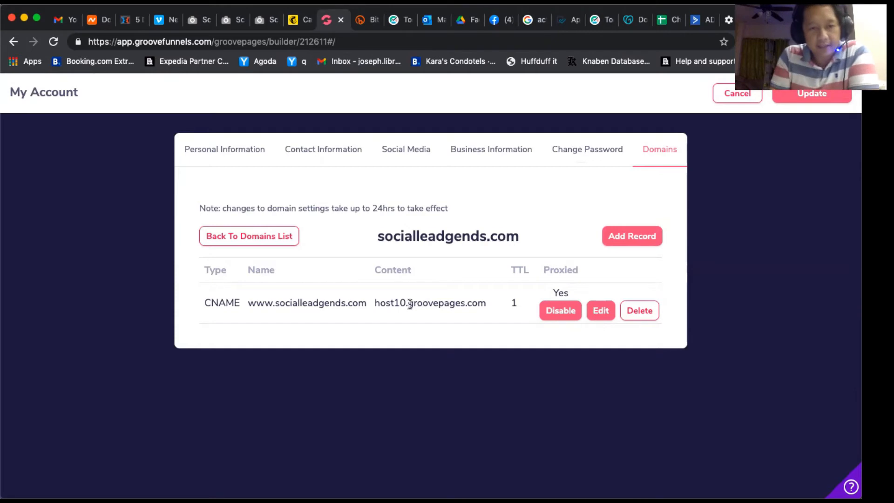
{"action": "double_click", "coordinate": [222, 303]}
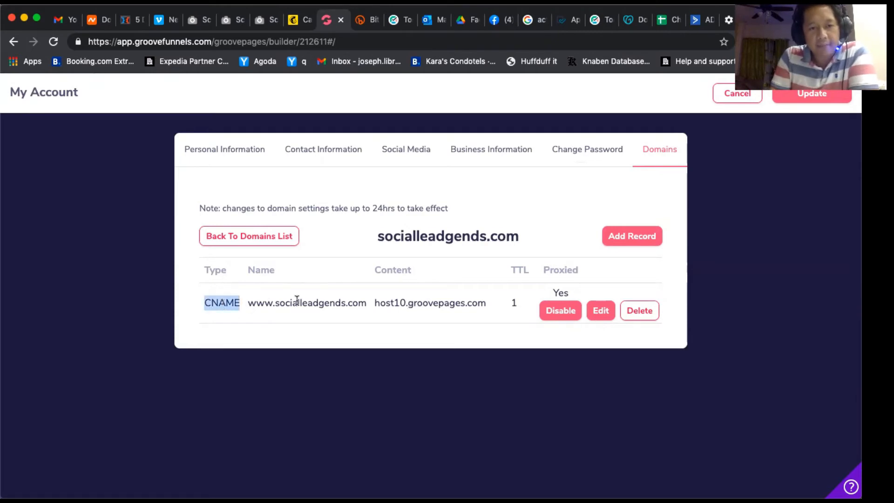
- Examine the type and the www part of the name in the existing CNAME record of socialleadgends.com
{"action": "double_click", "coordinate": [259, 303]}
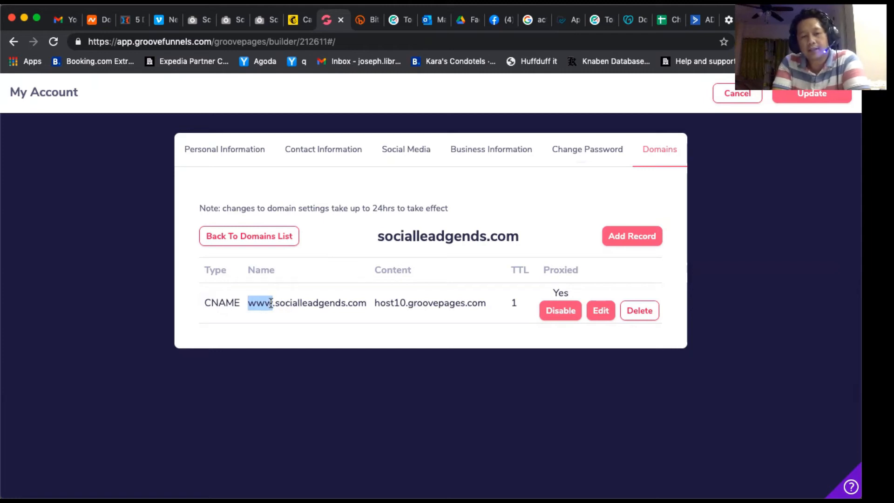
{"action": "double_click", "coordinate": [223, 301]}
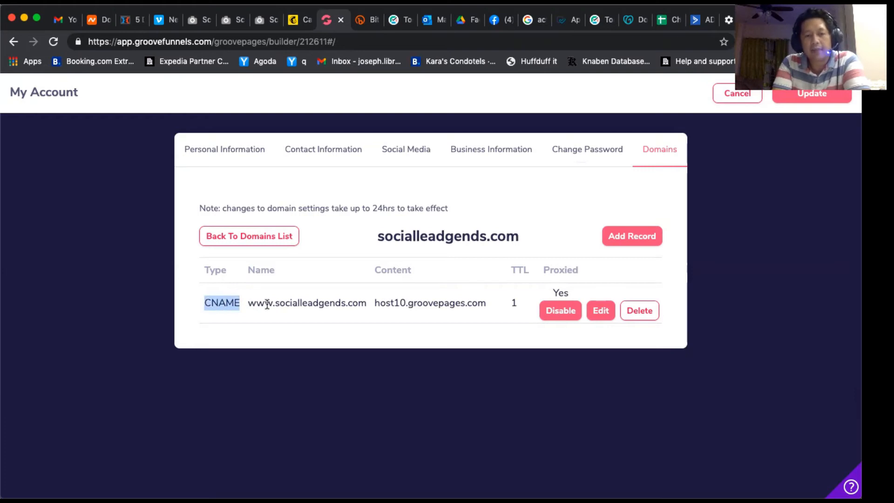
{"action": "left_click_drag", "start_coordinate": [279, 303], "coordinate": [250, 302]}
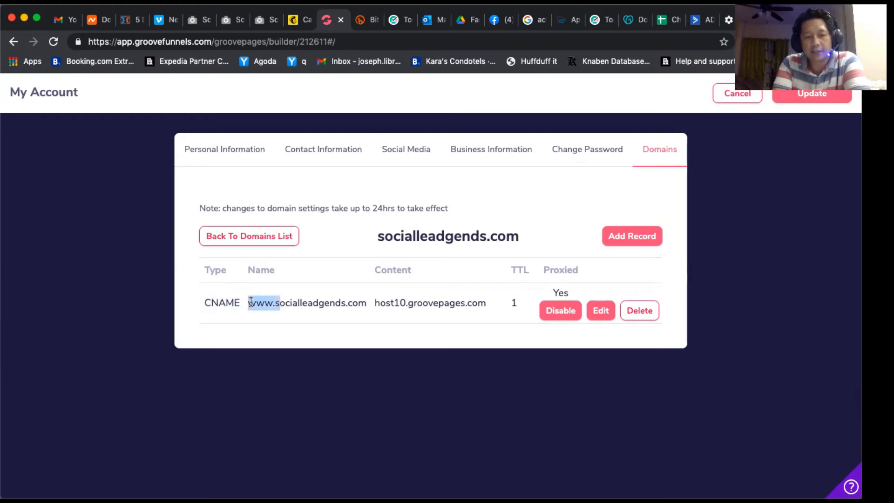
{"action": "left_click", "coordinate": [278, 304]}
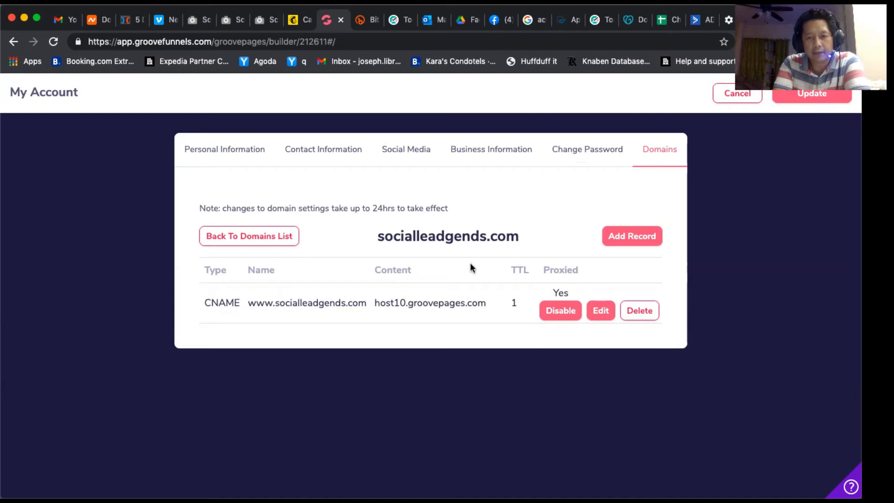
- Add a CNAME record with name @ and content host10.groovepages.com to socialleadgends.com, with proxying enabled, and update the account
{"action": "left_click", "coordinate": [629, 241]}
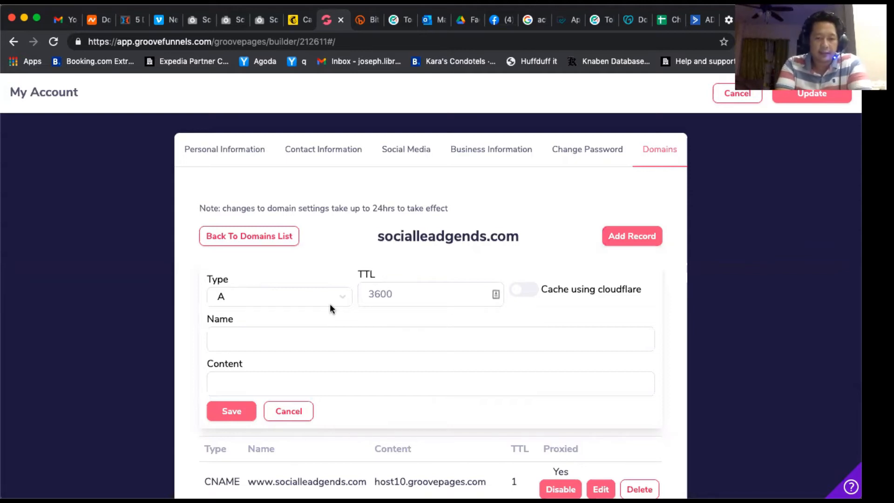
{"action": "left_click", "coordinate": [298, 301]}
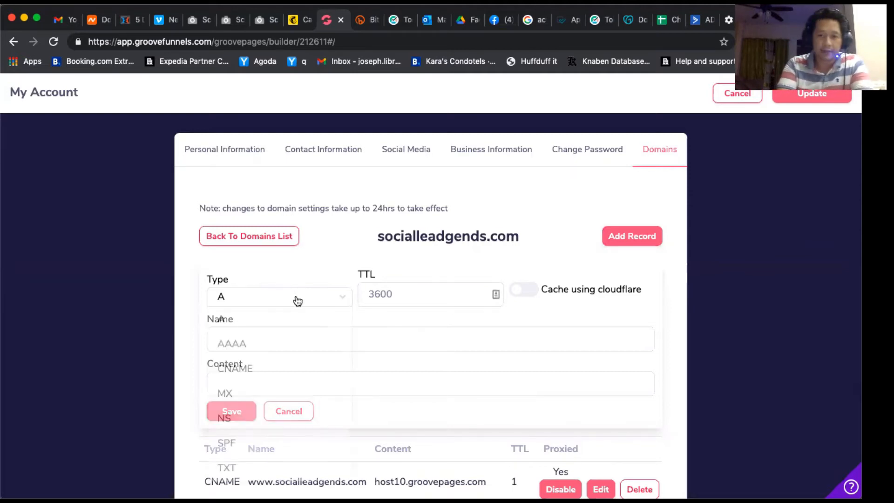
{"action": "left_click", "coordinate": [236, 370]}
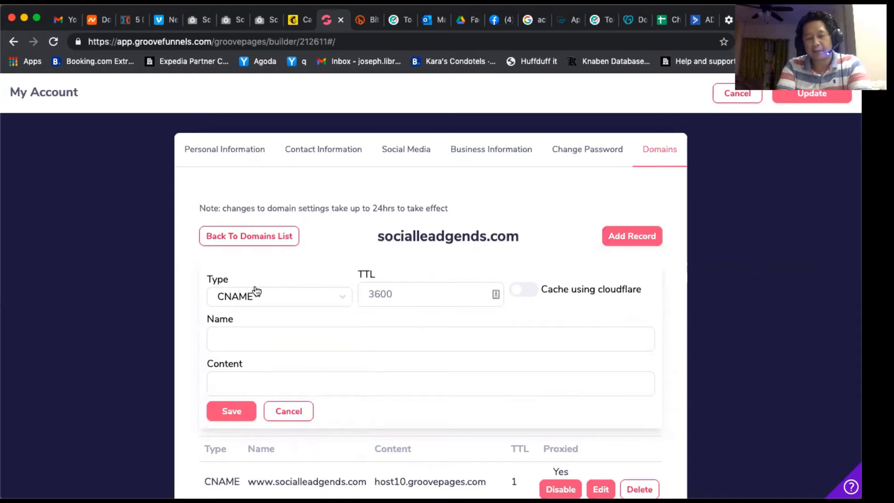
{"action": "left_click", "coordinate": [234, 338]}
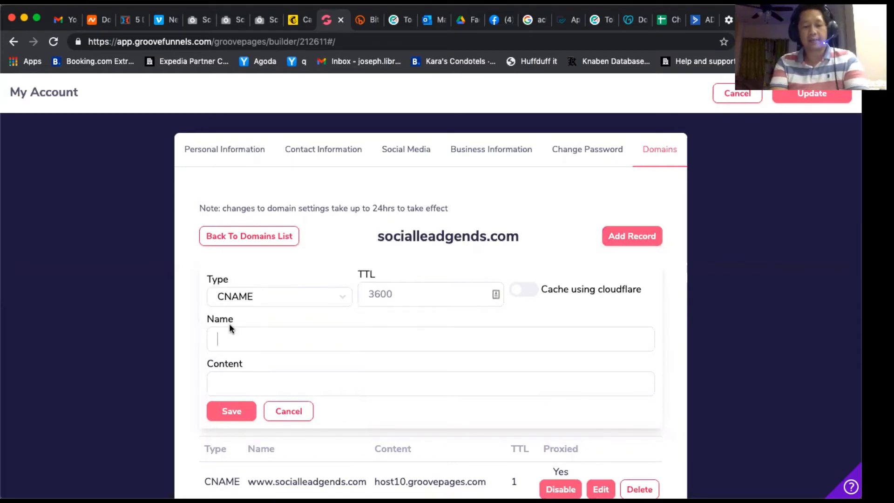
{"action": "type", "text": "@"}
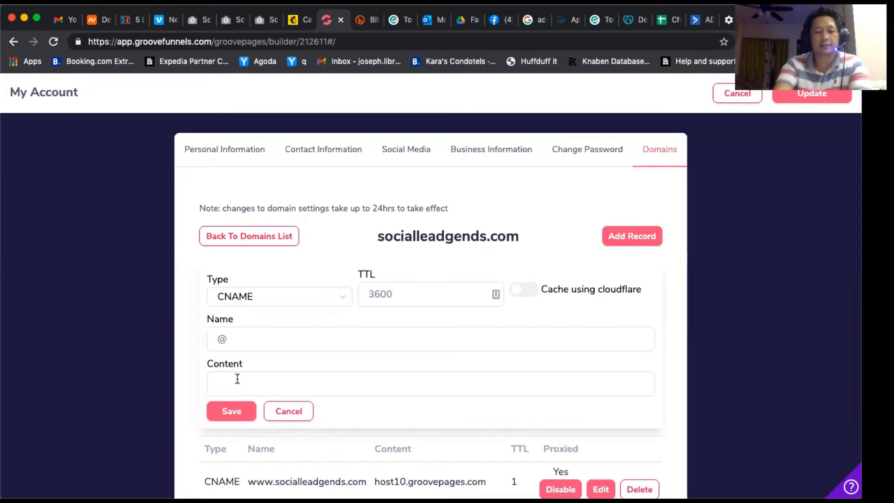
{"action": "type", "text": "hos"}
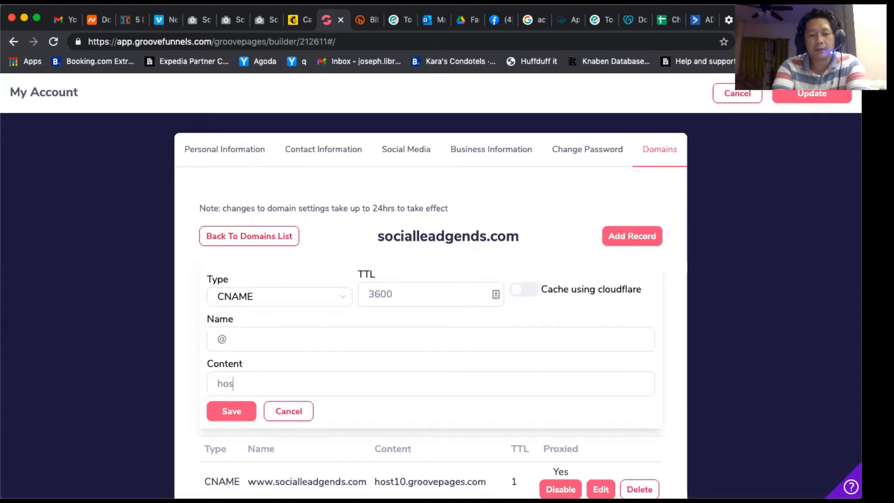
{"action": "type", "text": "t10.gr"}
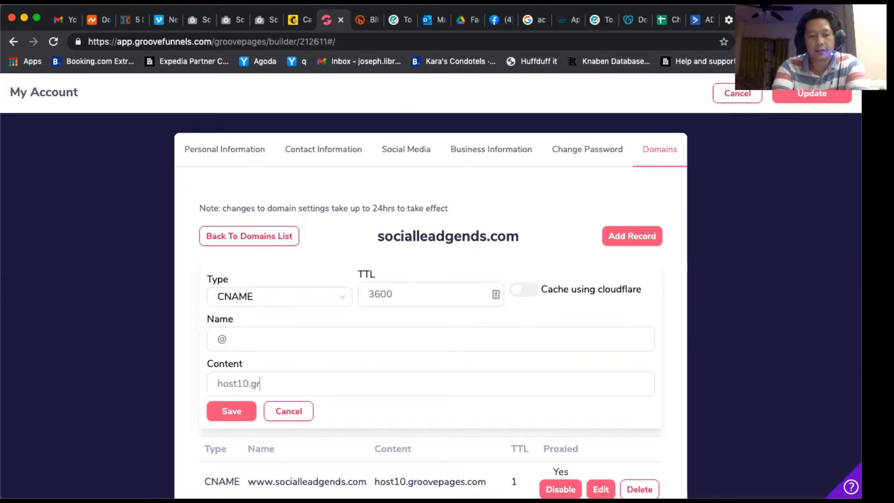
{"action": "type", "text": "oovepages.com"}
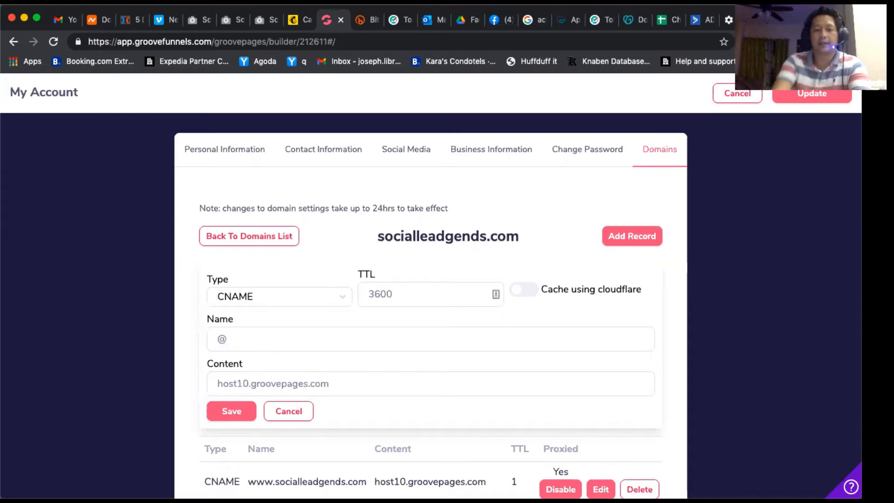
{"action": "left_click", "coordinate": [220, 415]}
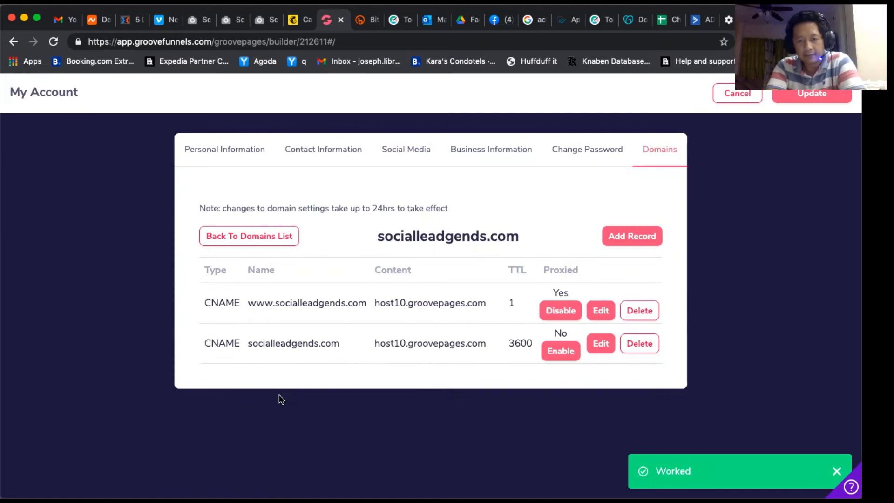
{"action": "left_click", "coordinate": [557, 352]}
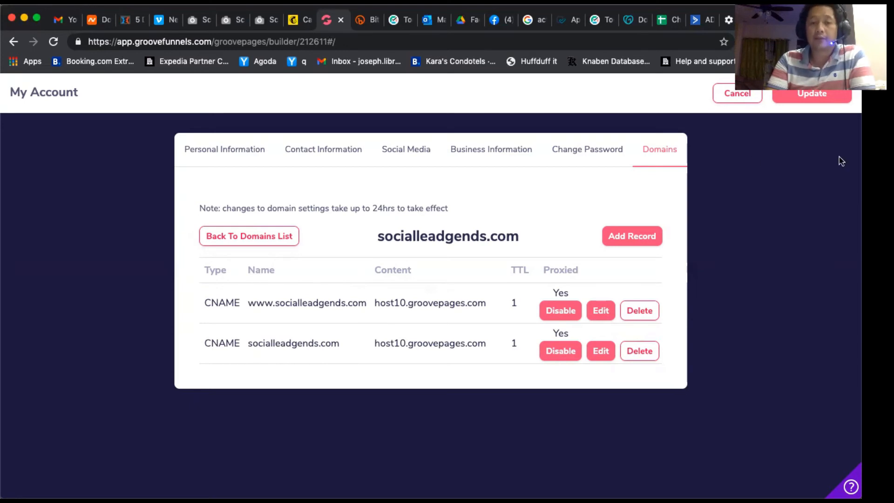
{"action": "left_click", "coordinate": [778, 95]}
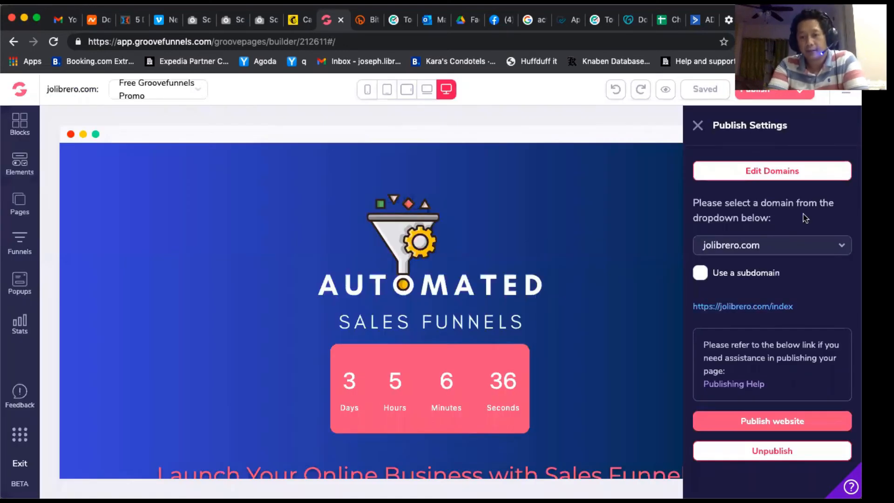
- Choose socialleadgends.com as the publishing domain and try to publish the website
{"action": "left_click", "coordinate": [765, 249]}
{"action": "scroll", "coordinate": [761, 364], "scroll_direction": "down", "scroll_amount": 5}
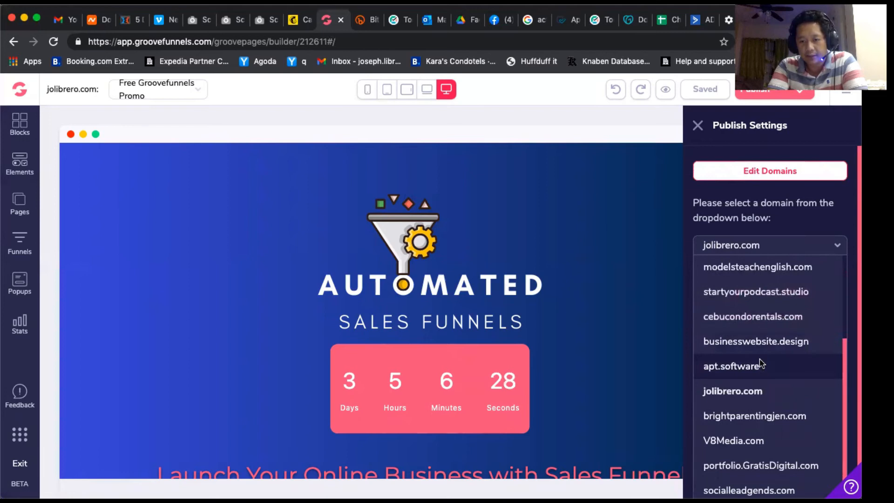
{"action": "scroll", "coordinate": [761, 363], "scroll_direction": "up", "scroll_amount": 5}
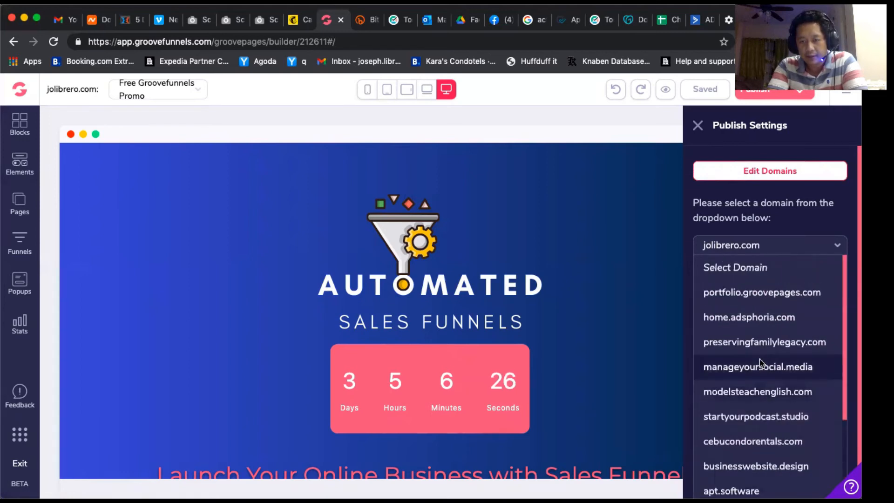
{"action": "scroll", "coordinate": [761, 363], "scroll_direction": "down", "scroll_amount": 1}
{"action": "scroll", "coordinate": [760, 364], "scroll_direction": "down", "scroll_amount": 4}
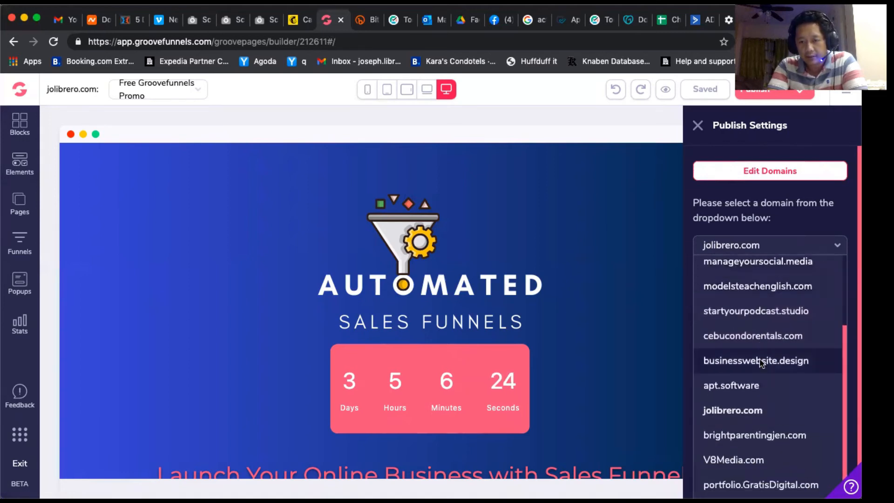
{"action": "left_click", "coordinate": [759, 490]}
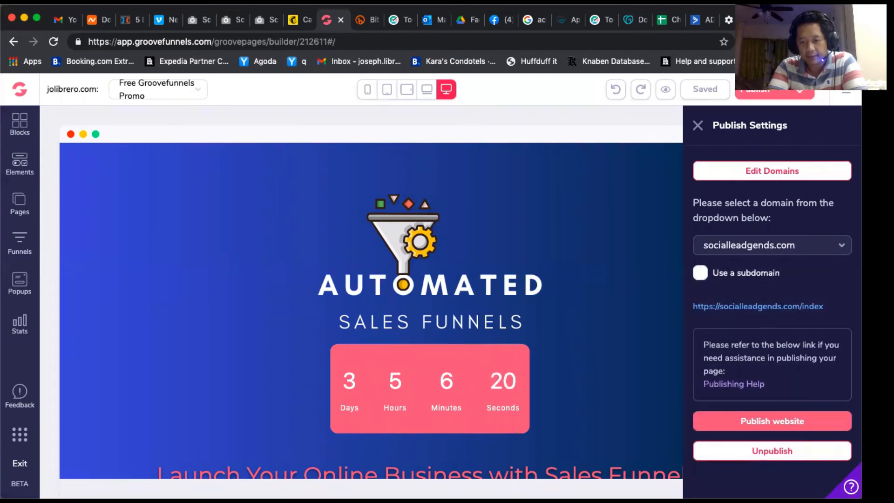
{"action": "left_click", "coordinate": [770, 431]}
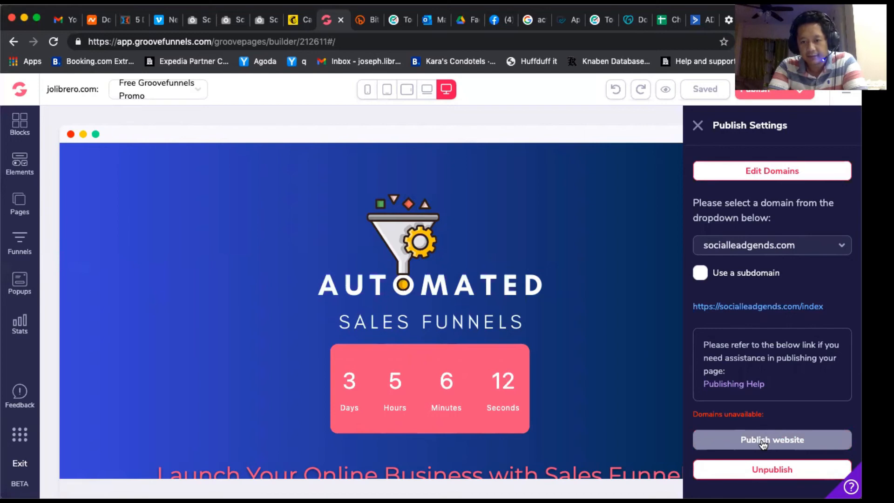
- Recheck the status and DNS records of socialleadgends.com in the domain settings and return to the page builder
{"action": "left_click", "coordinate": [801, 171]}
{"action": "scroll", "coordinate": [488, 388], "scroll_direction": "down", "scroll_amount": 5}
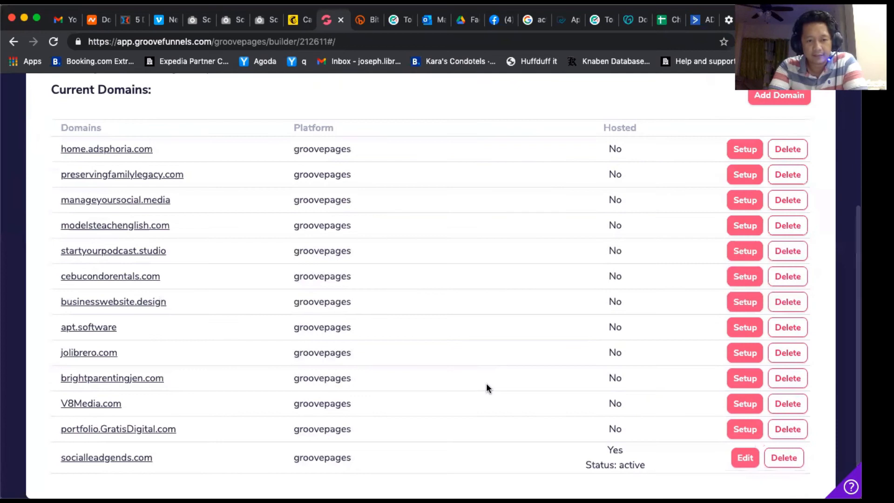
{"action": "left_click", "coordinate": [744, 458]}
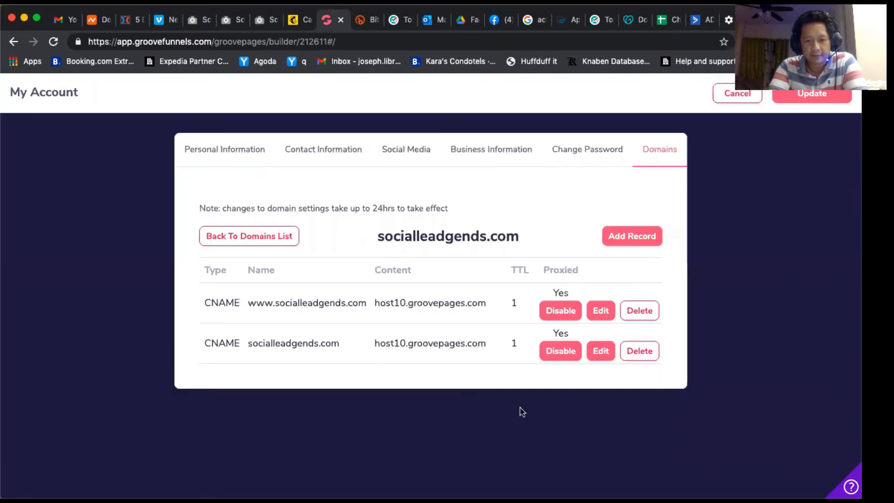
{"action": "left_click", "coordinate": [812, 99]}
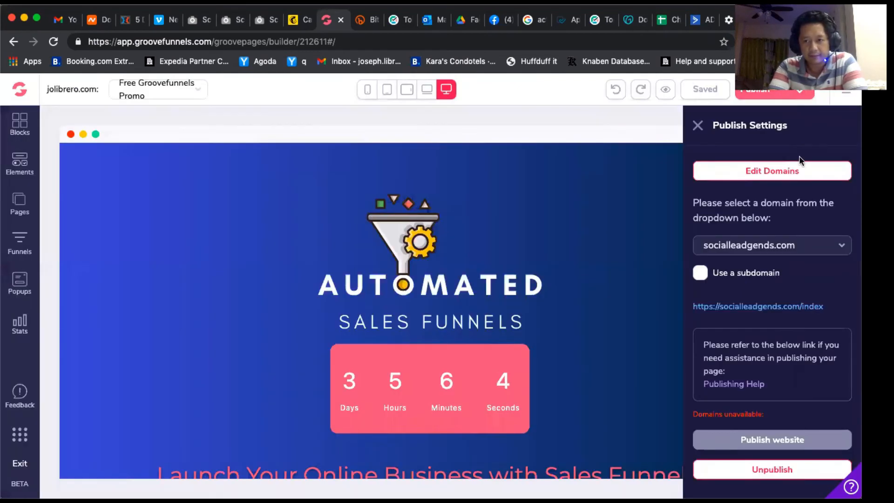
- Reload the page builder, select socialleadgends.com as the publishing domain again and retry publishing the website
{"action": "left_click", "coordinate": [54, 41]}
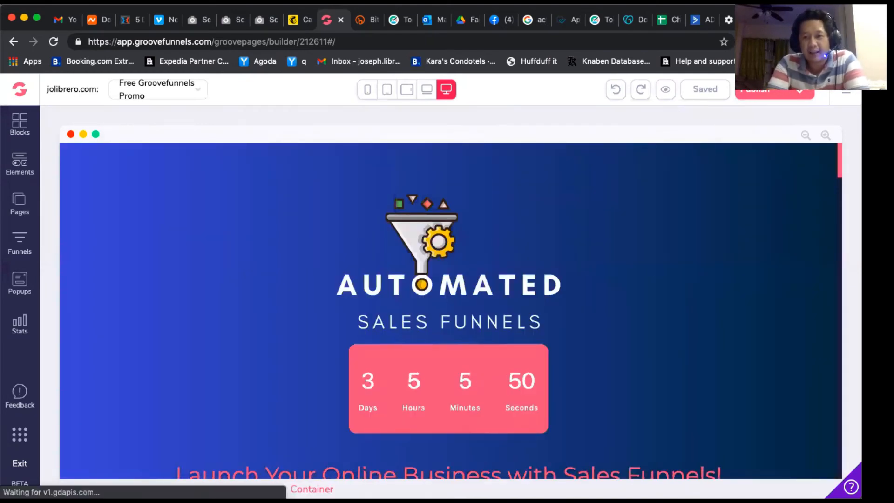
{"action": "left_click", "coordinate": [799, 97]}
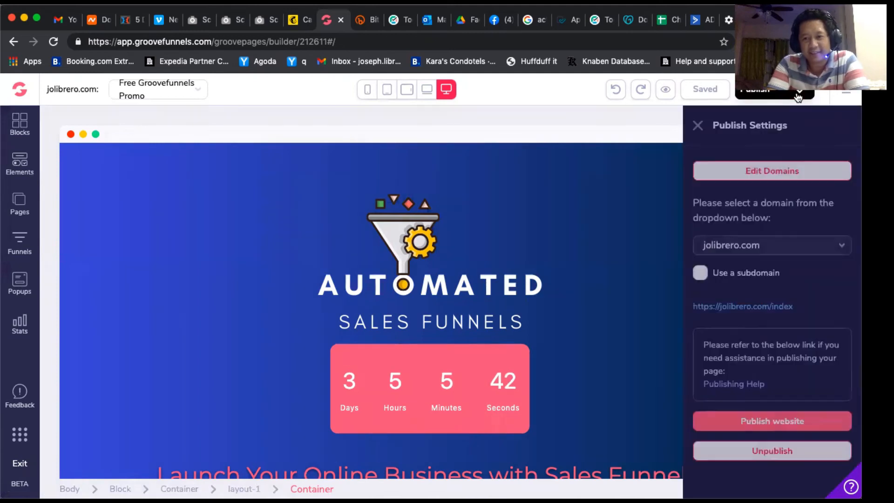
{"action": "left_click", "coordinate": [808, 246]}
{"action": "scroll", "coordinate": [762, 455], "scroll_direction": "down", "scroll_amount": 3}
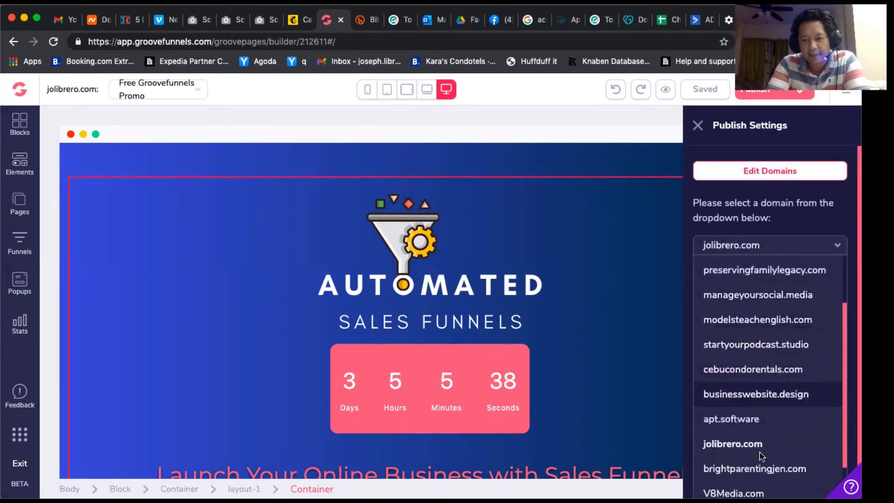
{"action": "scroll", "coordinate": [762, 456], "scroll_direction": "down", "scroll_amount": 2}
{"action": "left_click", "coordinate": [757, 482]}
{"action": "left_click", "coordinate": [776, 421]}
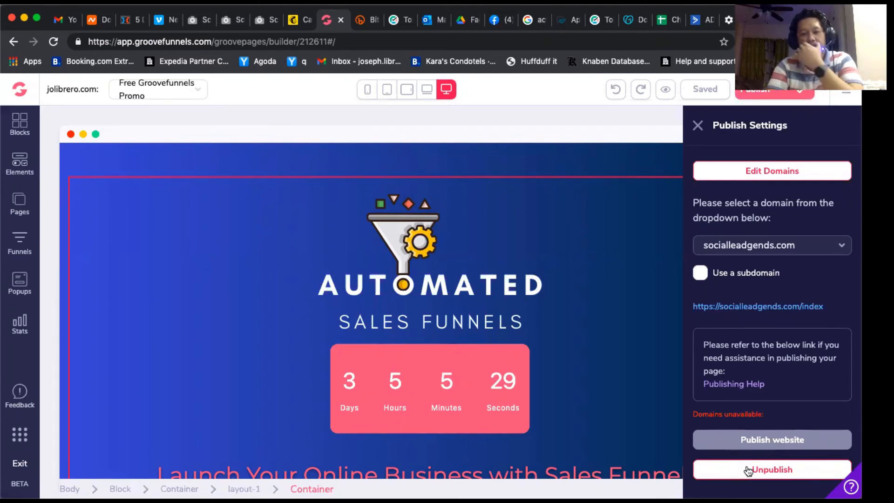
- Load app.groovefunnels.com in the Bitly browser tab and open the GroovePages sites list
{"action": "left_click", "coordinate": [363, 28]}
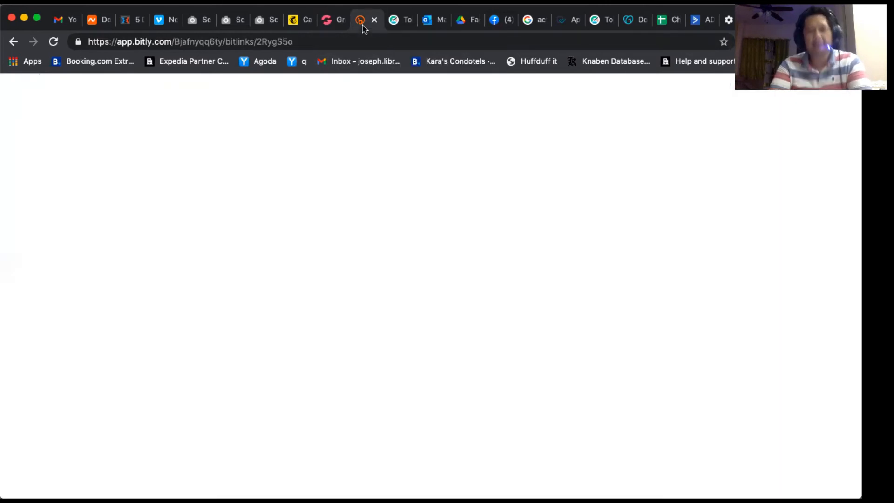
{"action": "left_click", "coordinate": [361, 46]}
{"action": "type", "text": "app.groovefunnels.com"}
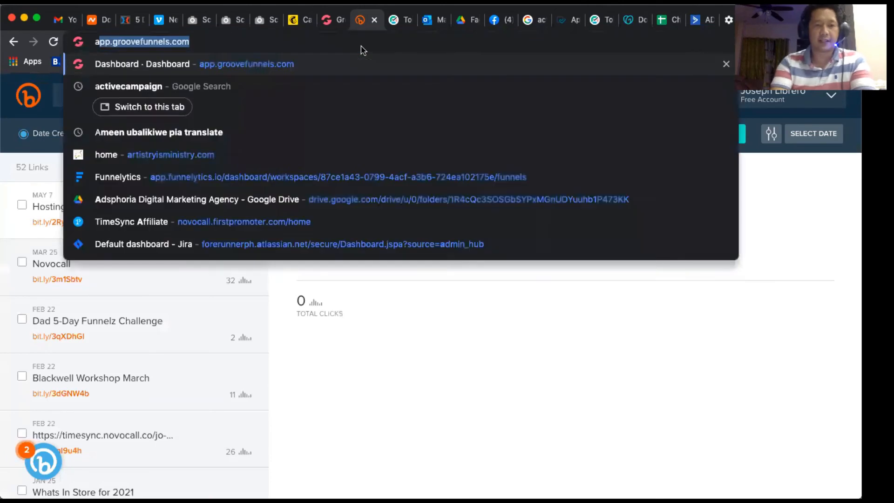
{"action": "key", "text": "Return"}
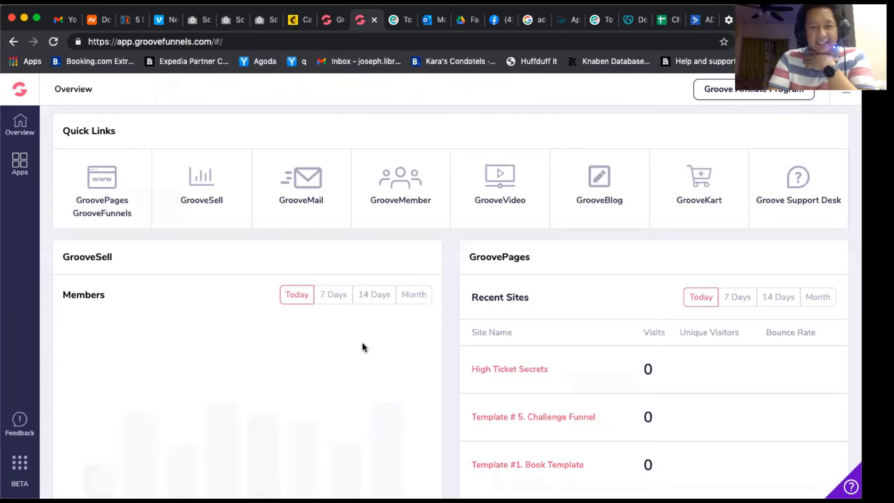
{"action": "left_click", "coordinate": [100, 193]}
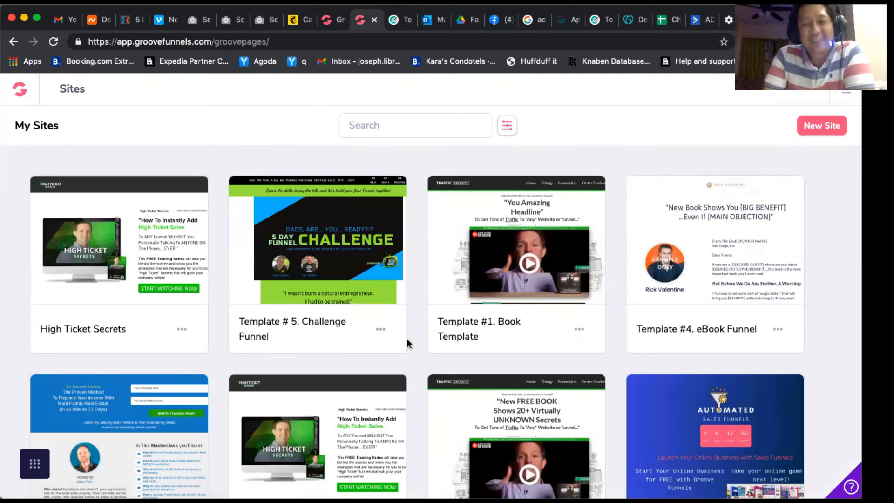
- Find the Social Leadgend site in the sites list and open it in the editor
{"action": "scroll", "coordinate": [408, 344], "scroll_direction": "down", "scroll_amount": 10}
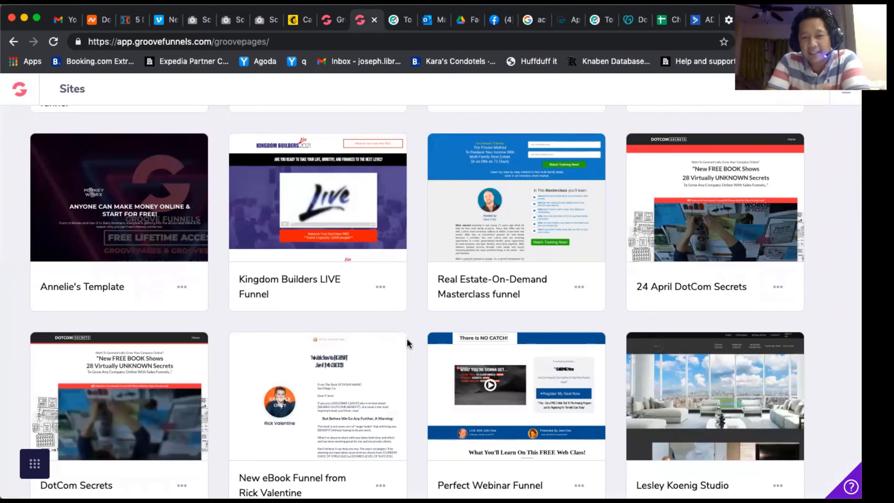
{"action": "scroll", "coordinate": [406, 343], "scroll_direction": "down", "scroll_amount": 5}
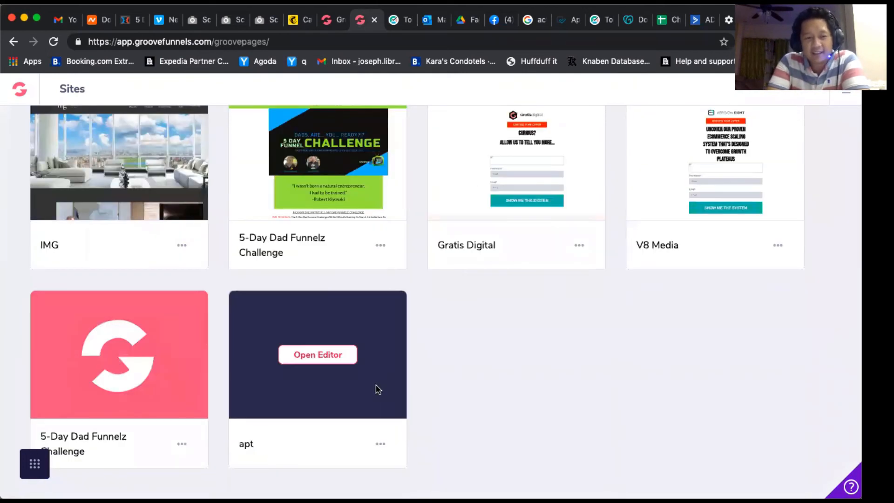
{"action": "scroll", "coordinate": [494, 388], "scroll_direction": "down", "scroll_amount": 4}
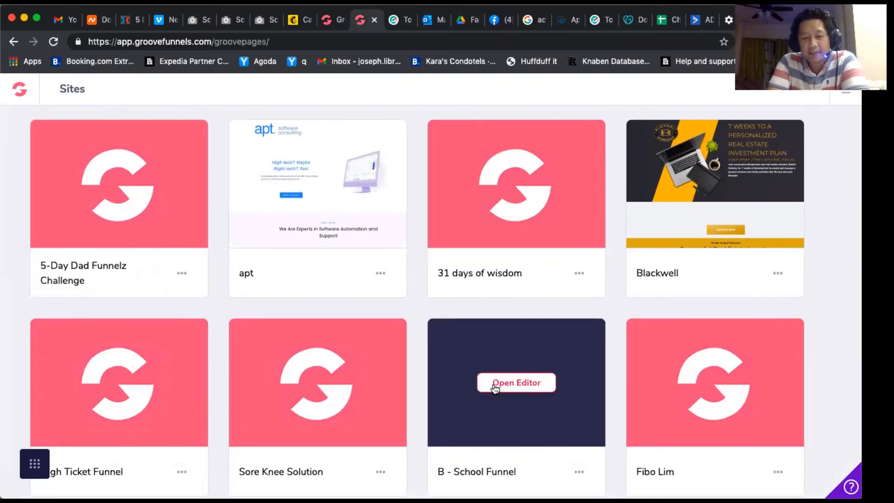
{"action": "scroll", "coordinate": [495, 388], "scroll_direction": "down", "scroll_amount": 6}
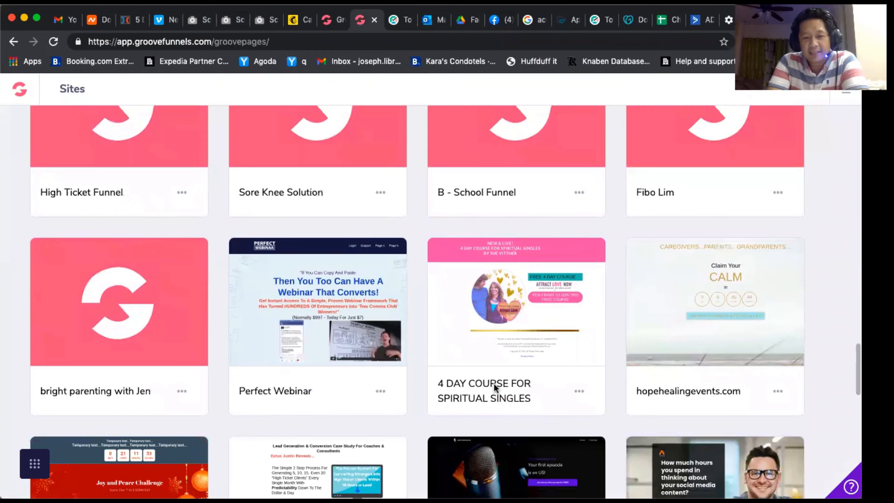
{"action": "scroll", "coordinate": [494, 387], "scroll_direction": "down", "scroll_amount": 4}
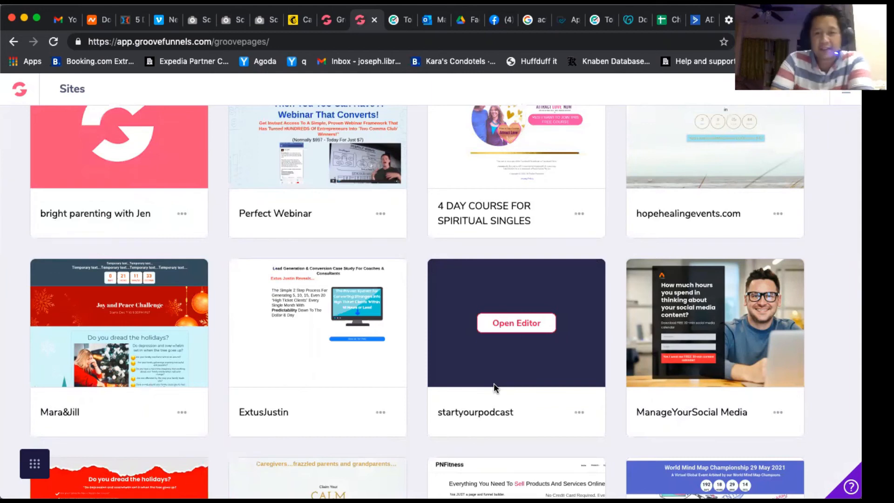
{"action": "scroll", "coordinate": [494, 383], "scroll_direction": "down", "scroll_amount": 9}
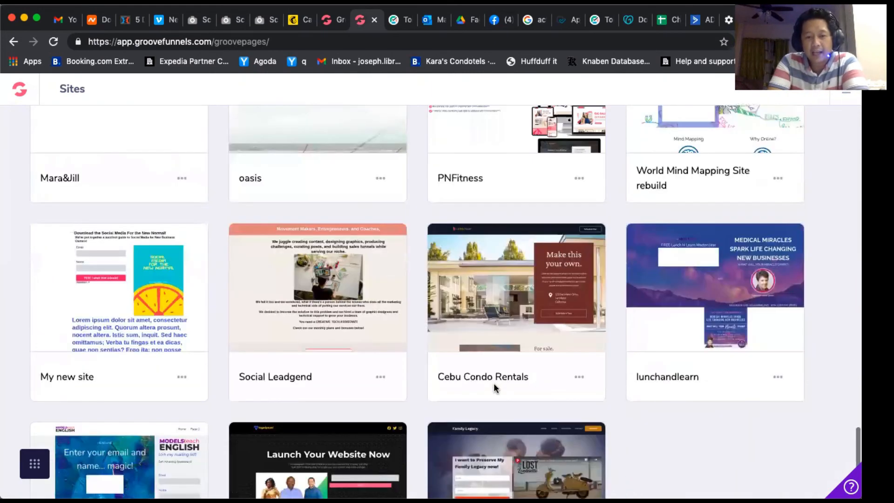
{"action": "mouse_move", "coordinate": [282, 294]}
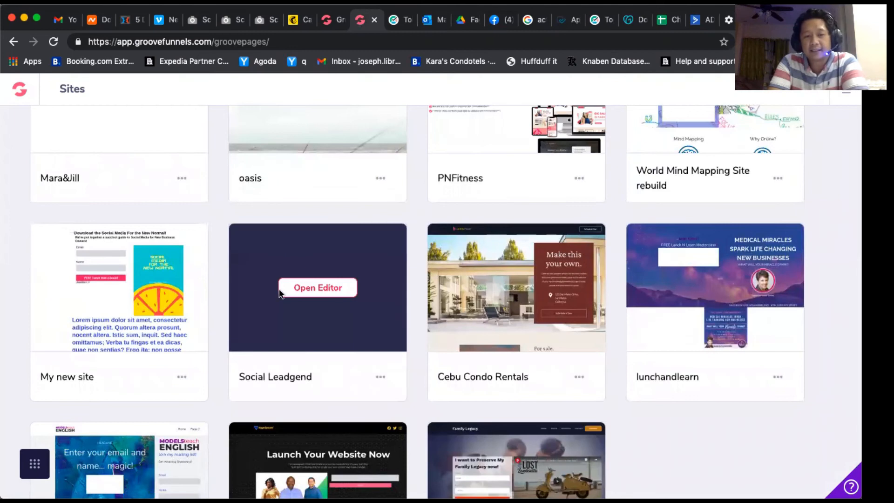
{"action": "left_click", "coordinate": [304, 295]}
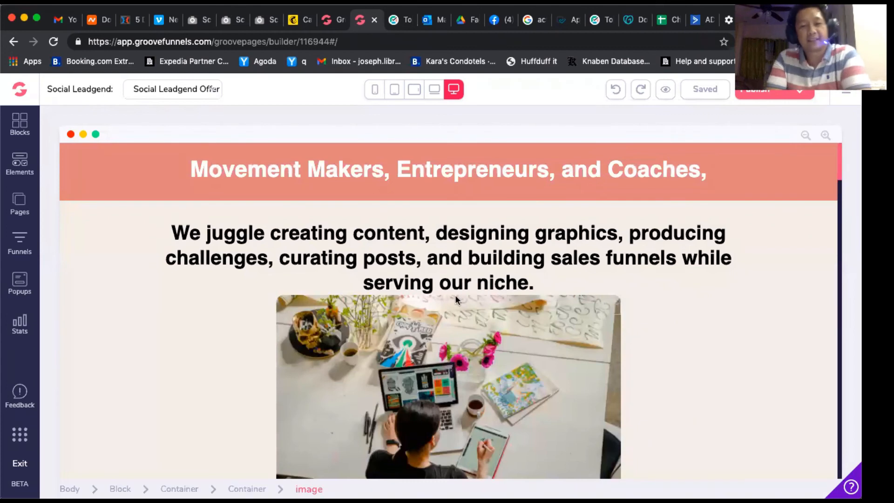
- Unpublish the Social Leadgend site from socialleadgends.com in its publish settings
{"action": "scroll", "coordinate": [480, 325], "scroll_direction": "down", "scroll_amount": 10}
{"action": "left_click", "coordinate": [809, 93]}
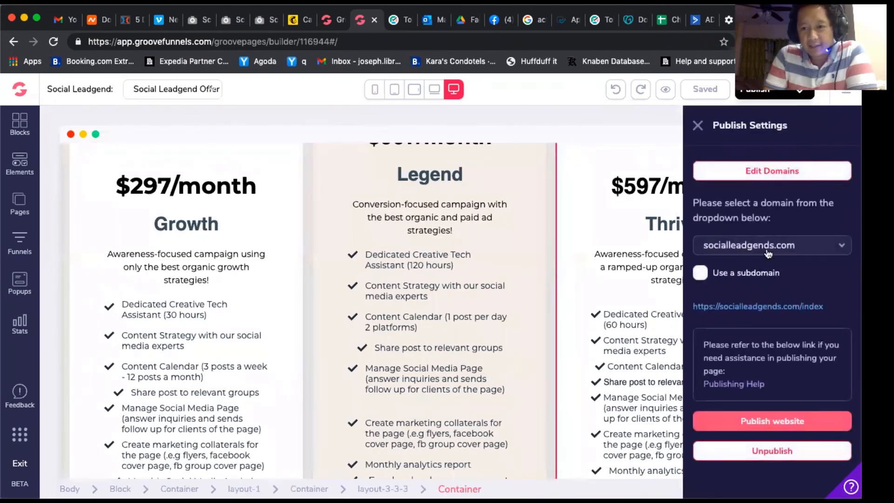
{"action": "left_click", "coordinate": [777, 457]}
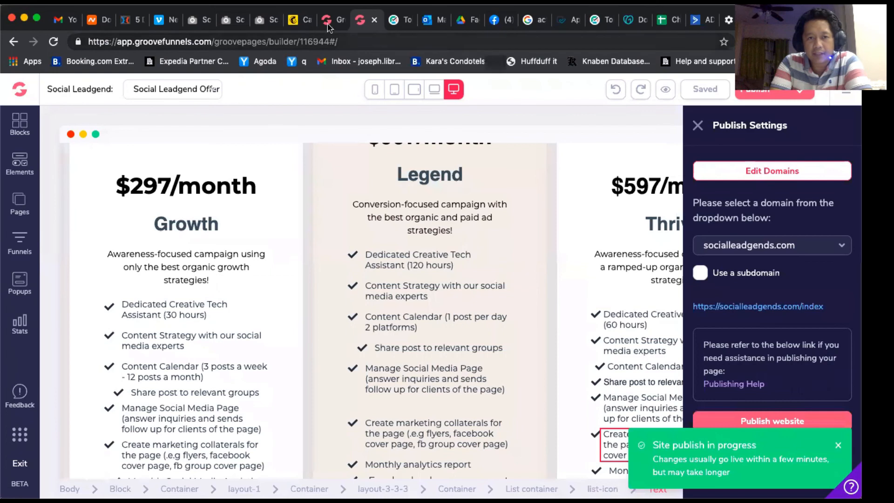
- Return to the Free Groovefunnels Promo page builder and change its publishing domain to jolibrero.com
{"action": "key", "text": "ctrl+shift+Tab"}
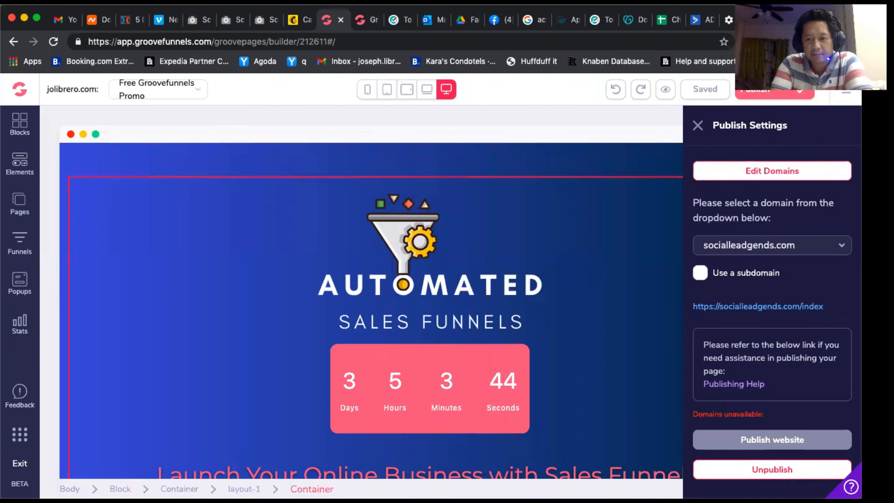
{"action": "left_click", "coordinate": [808, 244]}
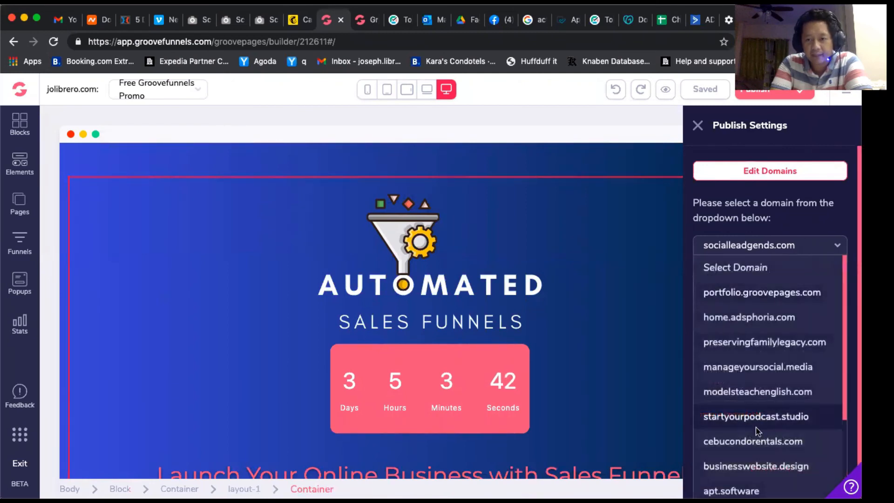
{"action": "scroll", "coordinate": [757, 432], "scroll_direction": "down", "scroll_amount": 5}
{"action": "left_click", "coordinate": [757, 392]}
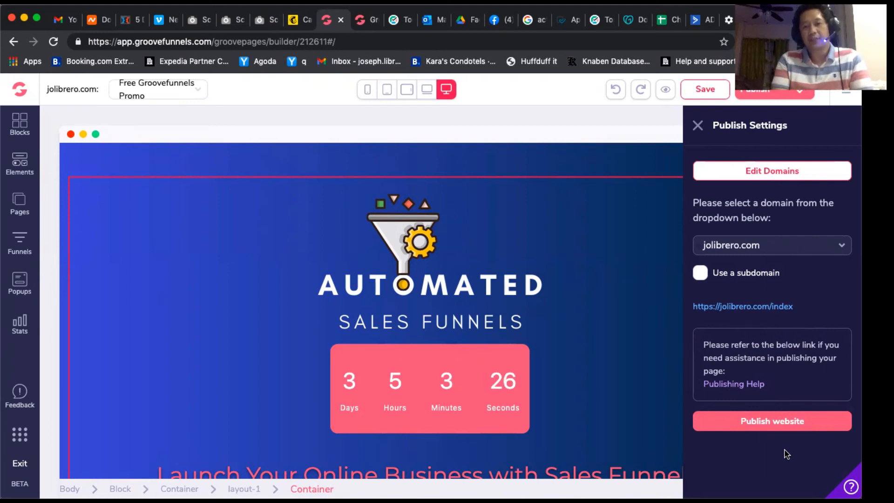
- Select socialleadgends.com as the publishing domain for the Free Groovefunnels Promo page and publish the website
{"action": "left_click", "coordinate": [783, 258]}
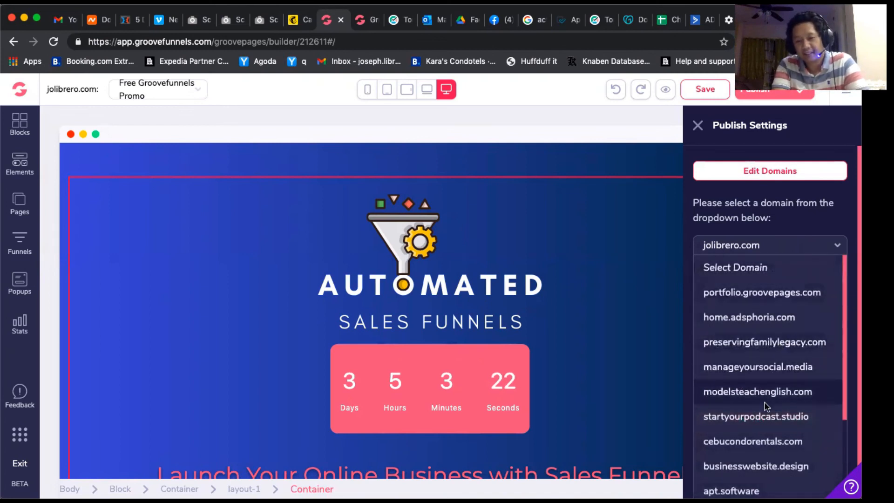
{"action": "scroll", "coordinate": [764, 391], "scroll_direction": "down", "scroll_amount": 1}
{"action": "scroll", "coordinate": [767, 413], "scroll_direction": "down", "scroll_amount": 1}
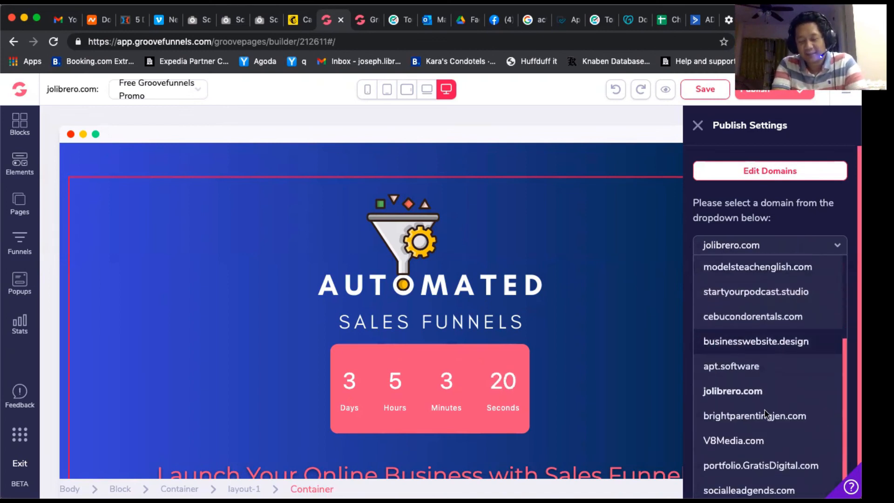
{"action": "scroll", "coordinate": [766, 413], "scroll_direction": "down", "scroll_amount": 1}
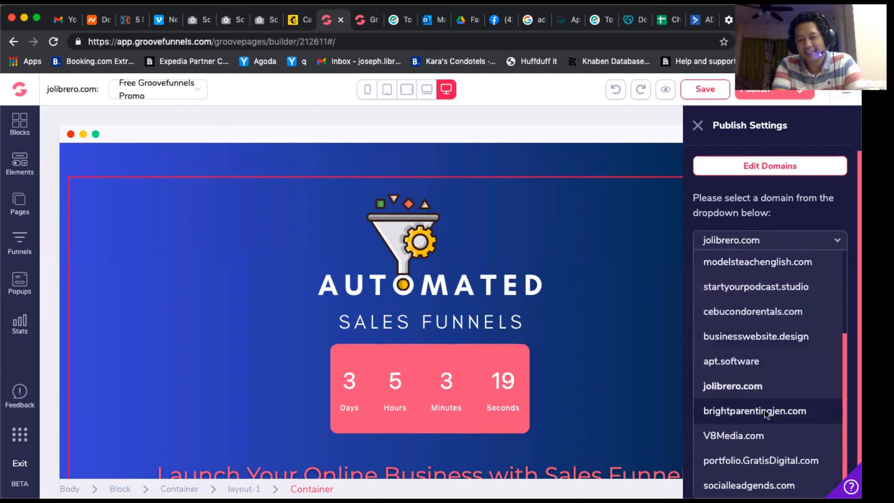
{"action": "left_click", "coordinate": [750, 485]}
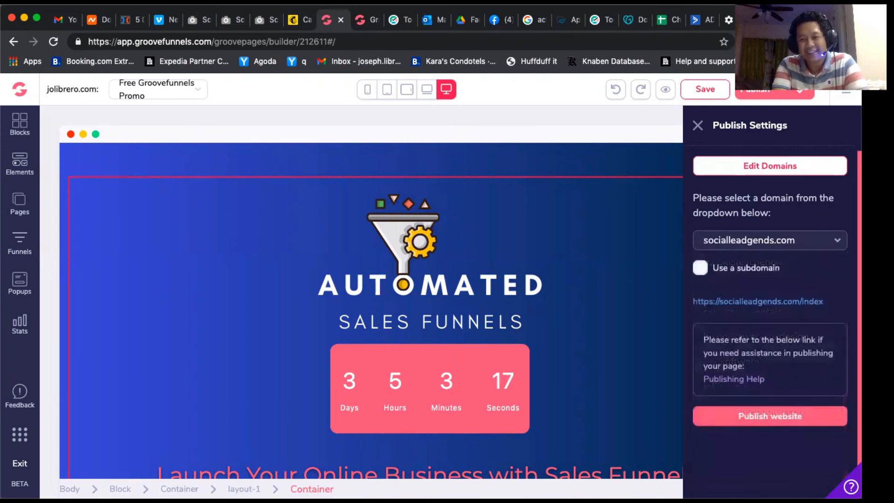
{"action": "left_click", "coordinate": [777, 429]}
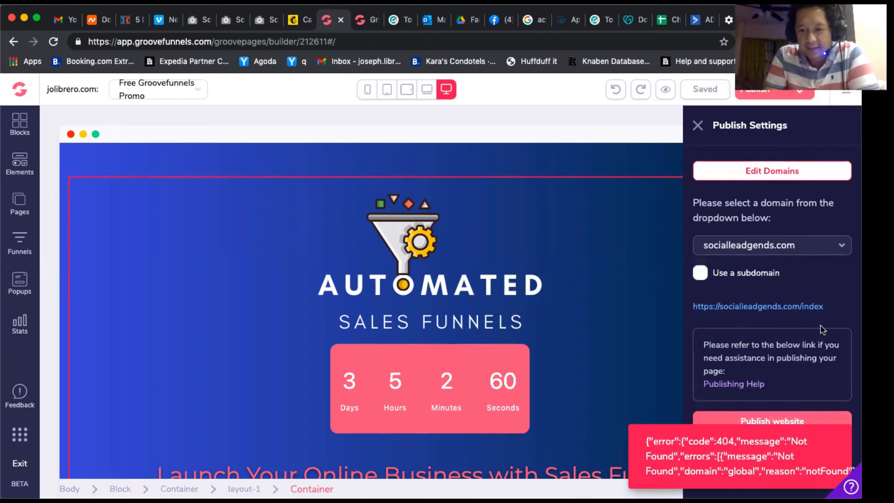
{"action": "left_click", "coordinate": [791, 307]}
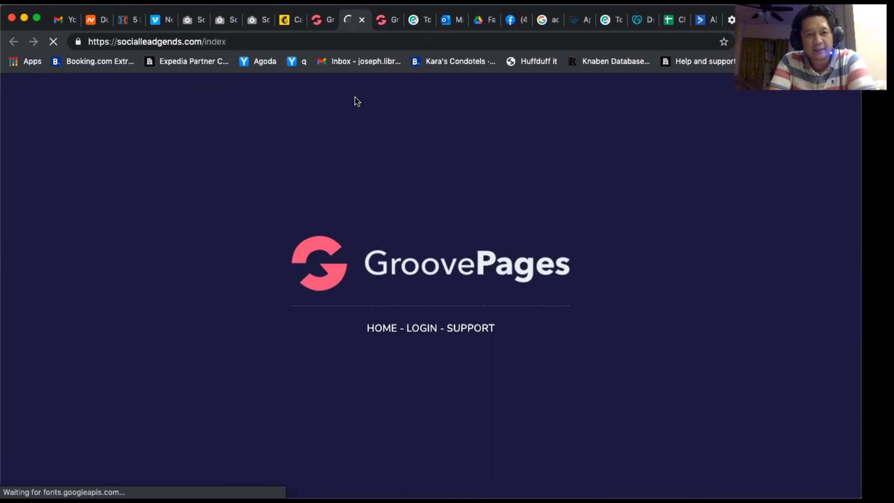
{"action": "left_click", "coordinate": [325, 20]}
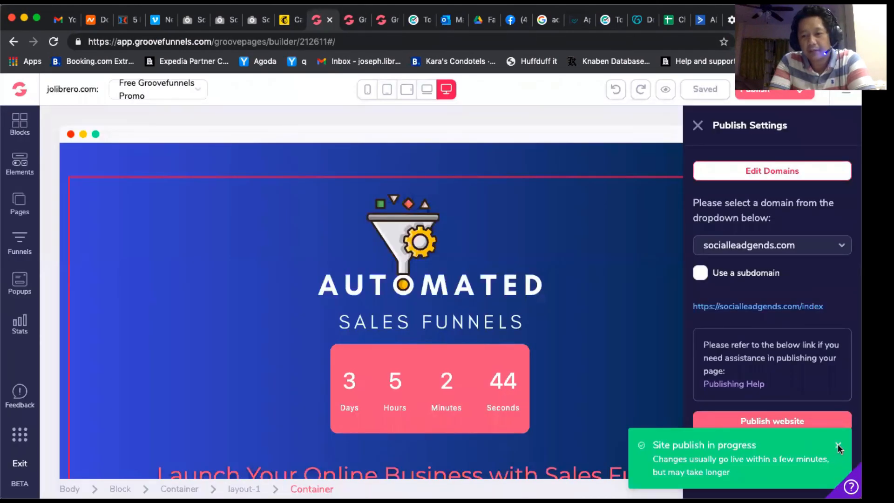
{"action": "left_click", "coordinate": [837, 443]}
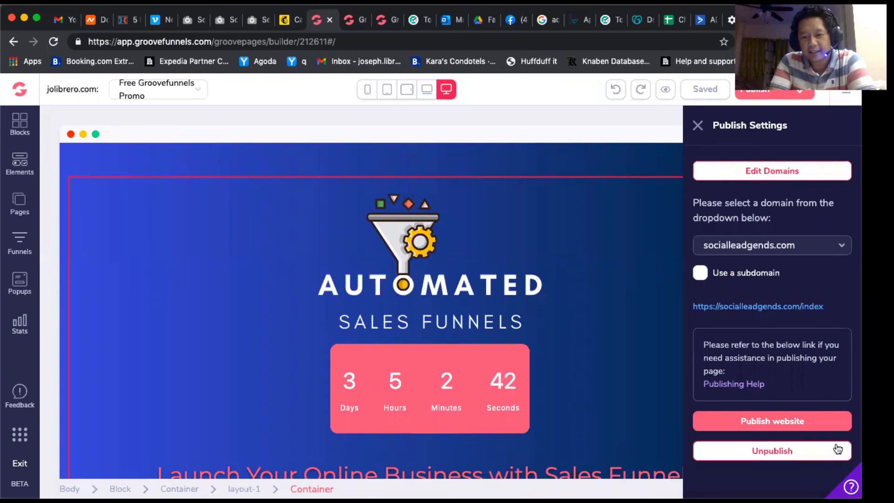
{"action": "left_click", "coordinate": [743, 426]}
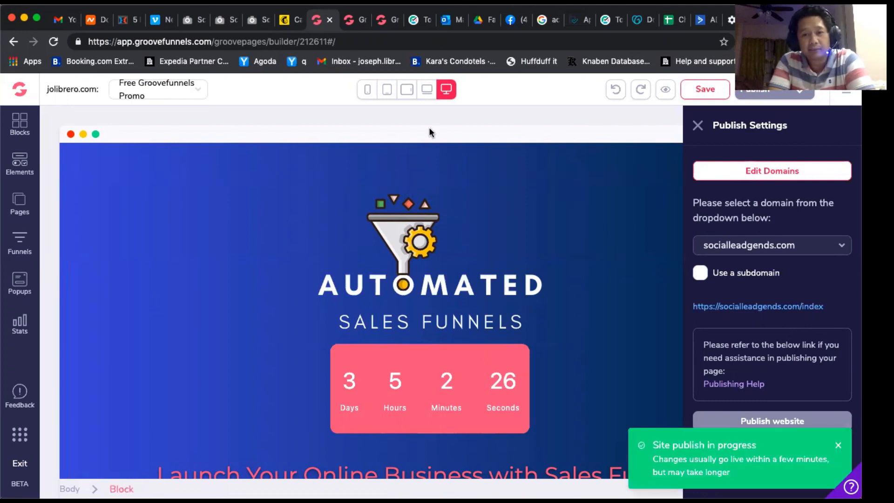
- Reload the live page at socialleadgends.com/index, look through its content and dismiss the popup form
{"action": "left_click", "coordinate": [350, 23]}
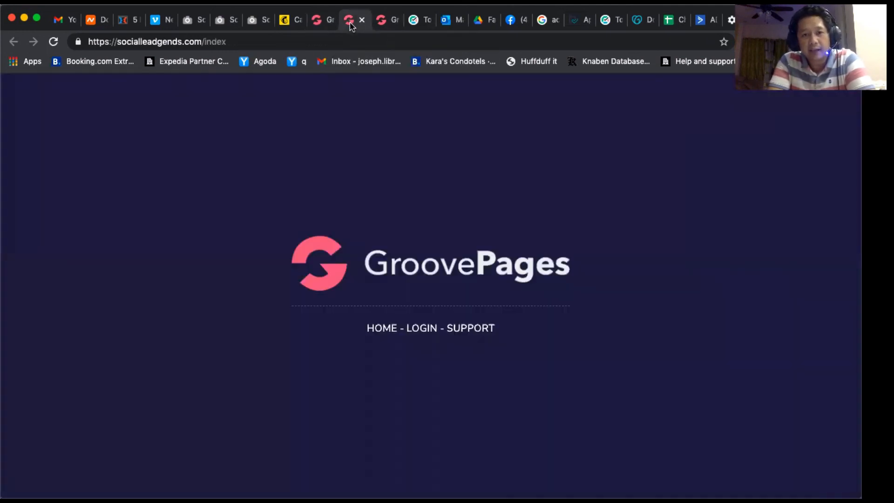
{"action": "left_click", "coordinate": [53, 42]}
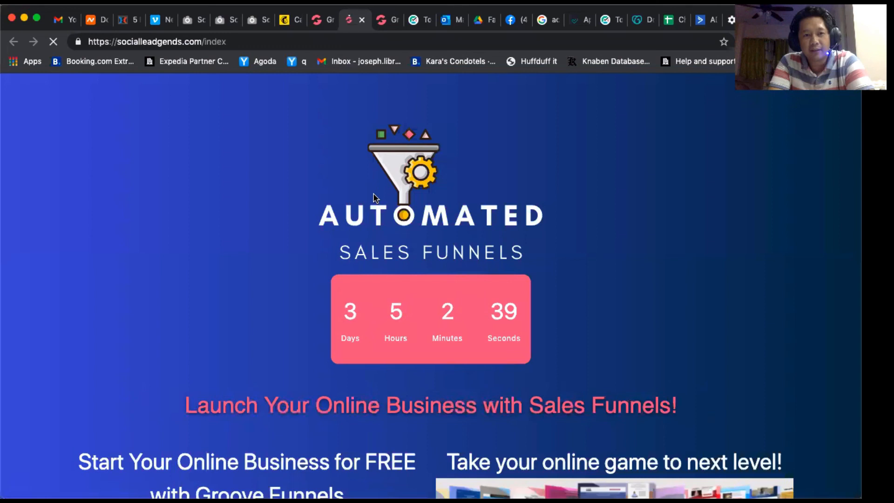
{"action": "scroll", "coordinate": [375, 198], "scroll_direction": "down", "scroll_amount": 10}
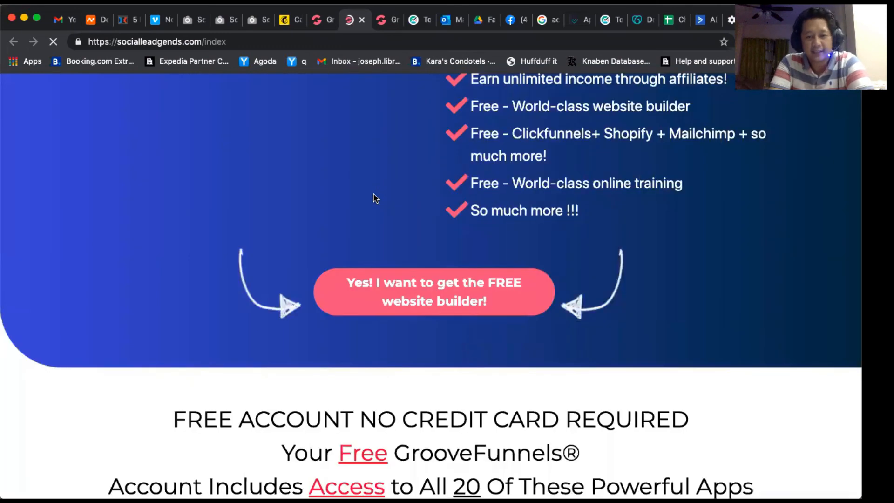
{"action": "scroll", "coordinate": [376, 198], "scroll_direction": "down", "scroll_amount": 5}
{"action": "scroll", "coordinate": [255, 114], "scroll_direction": "up", "scroll_amount": 15}
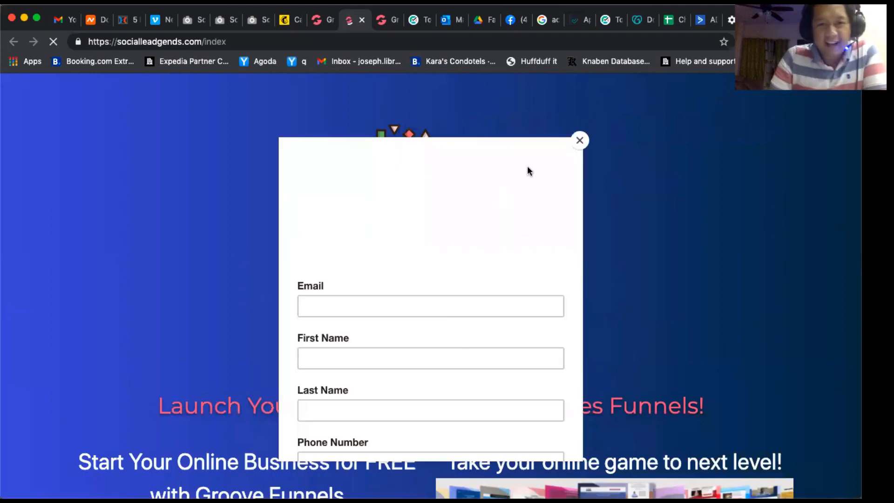
{"action": "left_click", "coordinate": [579, 141]}
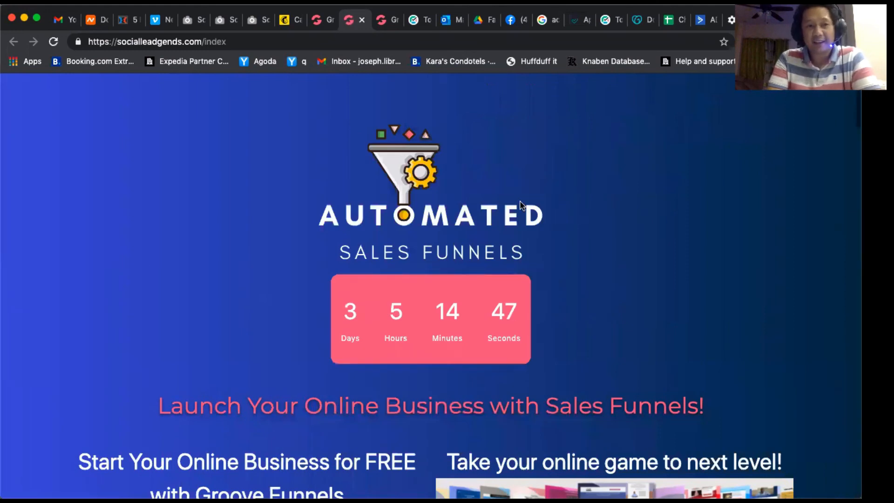